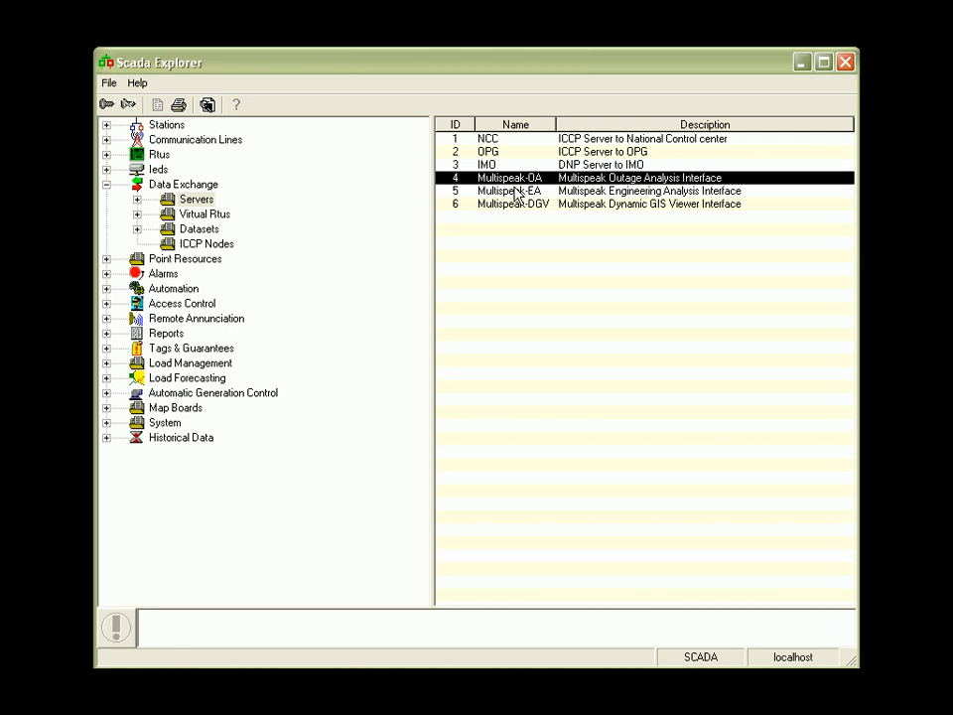
- Review the Multispeak-EA and Multispeak-DGV server entries, then bring up the server list's context menu
click(666, 192)
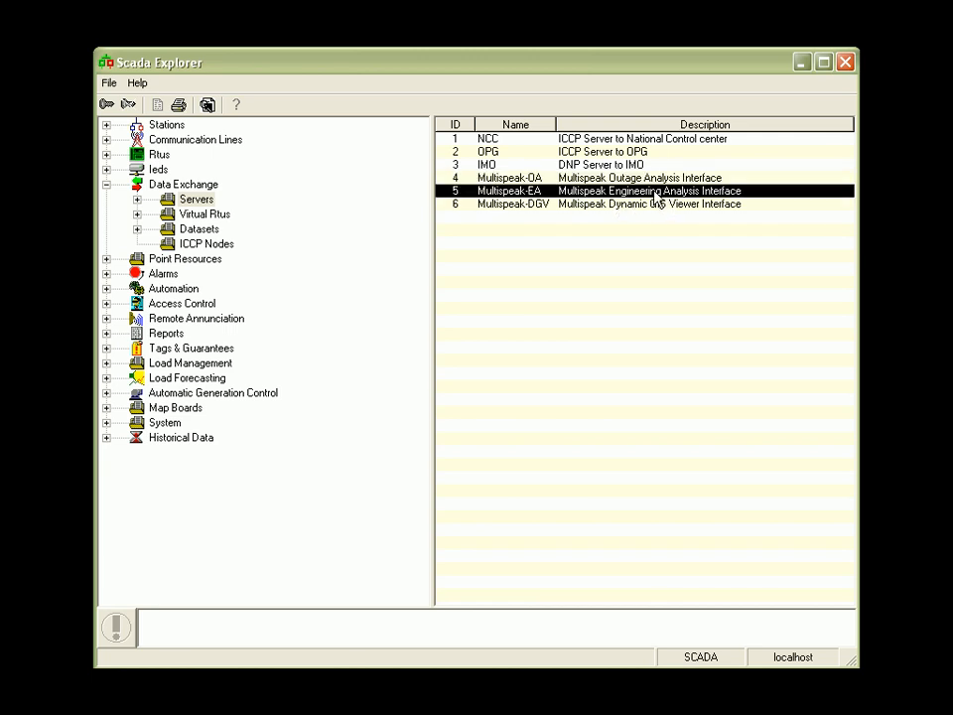
click(601, 206)
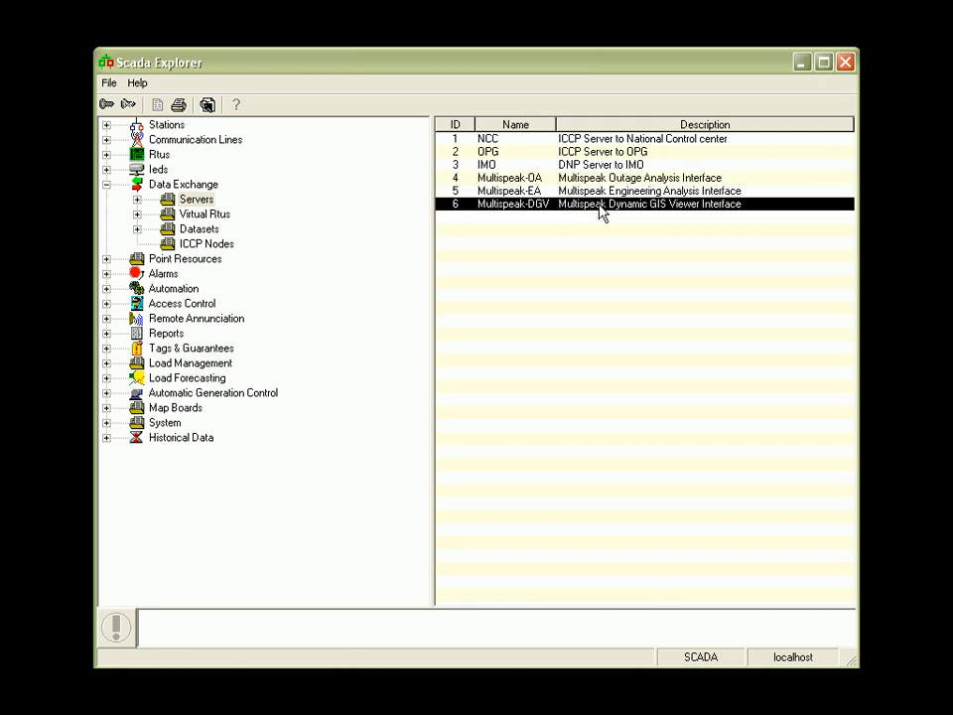
right_click(544, 259)
- Start a new server named 'MSPK Test' with description 'Multispeak Test Server'
click(585, 289)
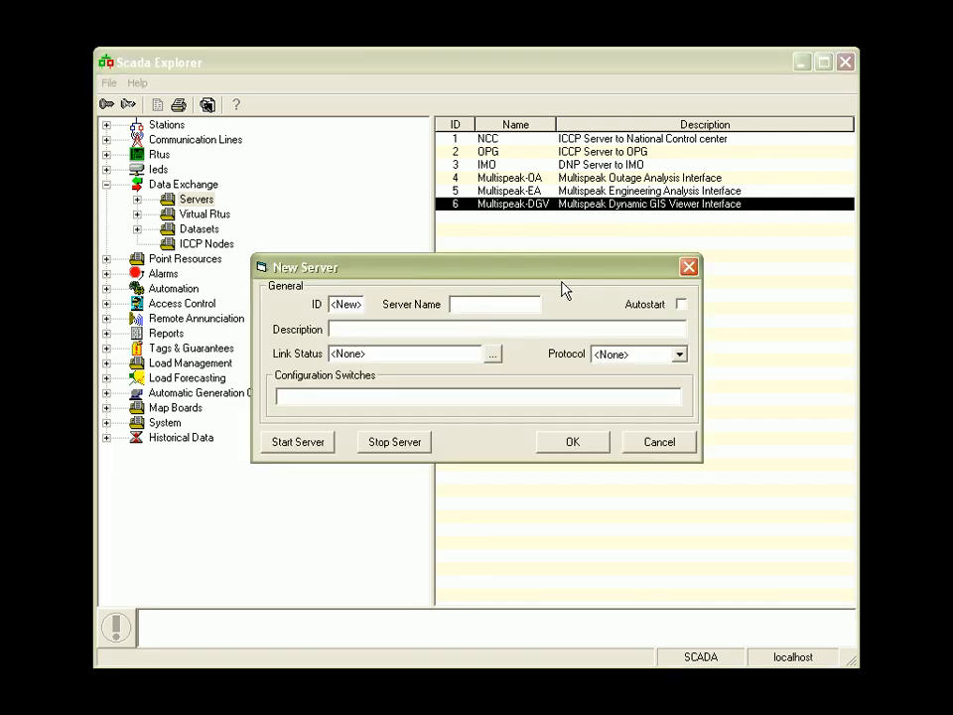
text(MSPK Test)
click(510, 328)
text(Multispe)
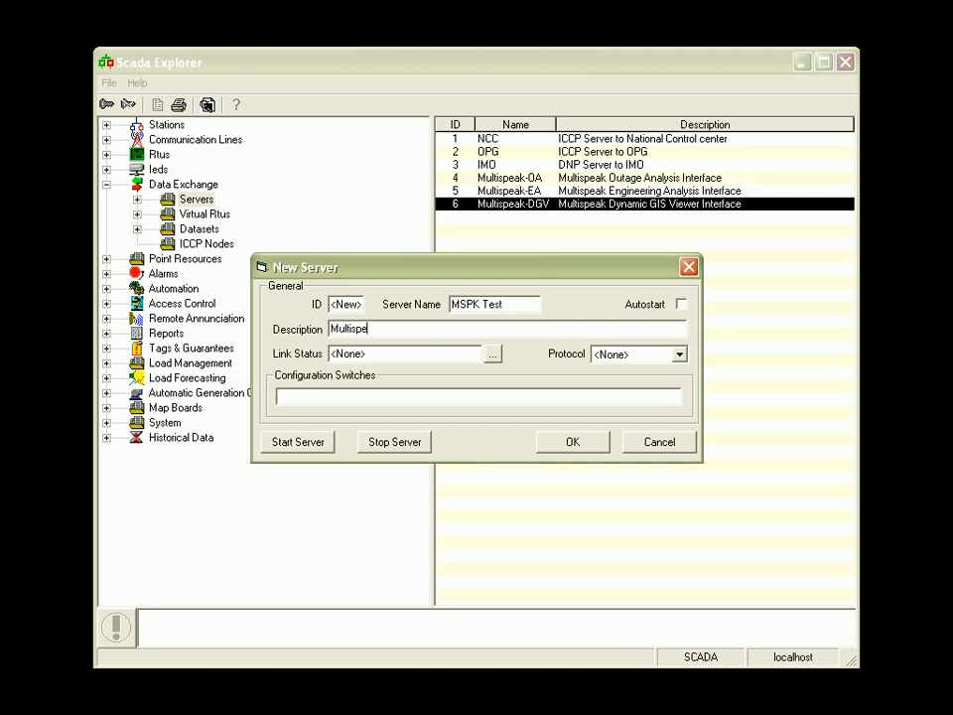
text(ak Test Server)
- Set the server's link status point to SYS$ EA_Status2
click(492, 353)
drag(361, 119, 652, 128)
drag(564, 164, 566, 313)
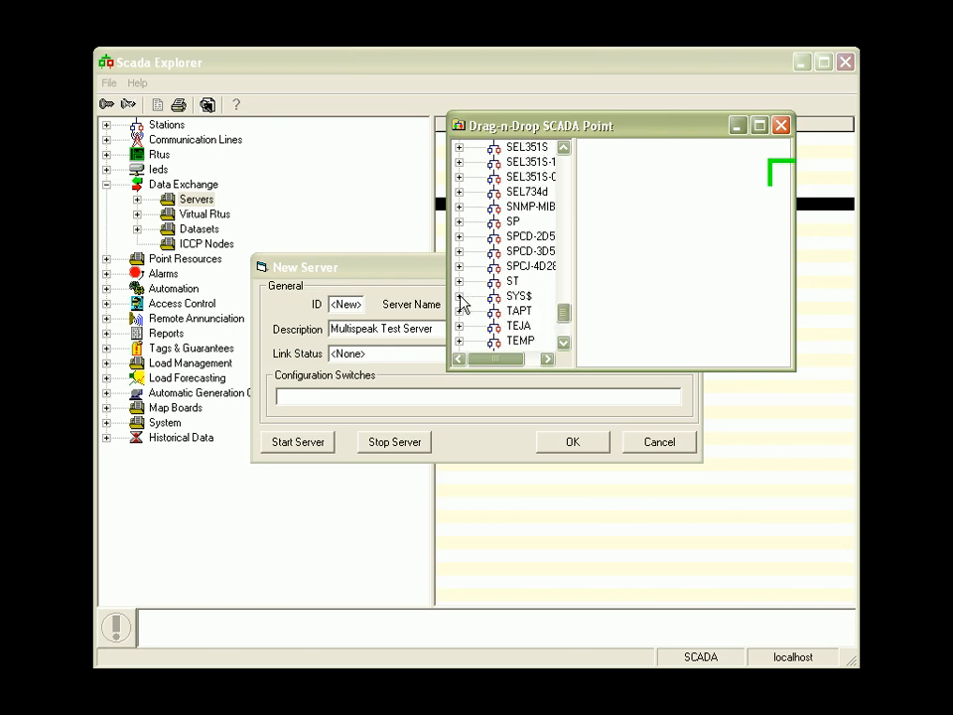
click(459, 296)
click(534, 313)
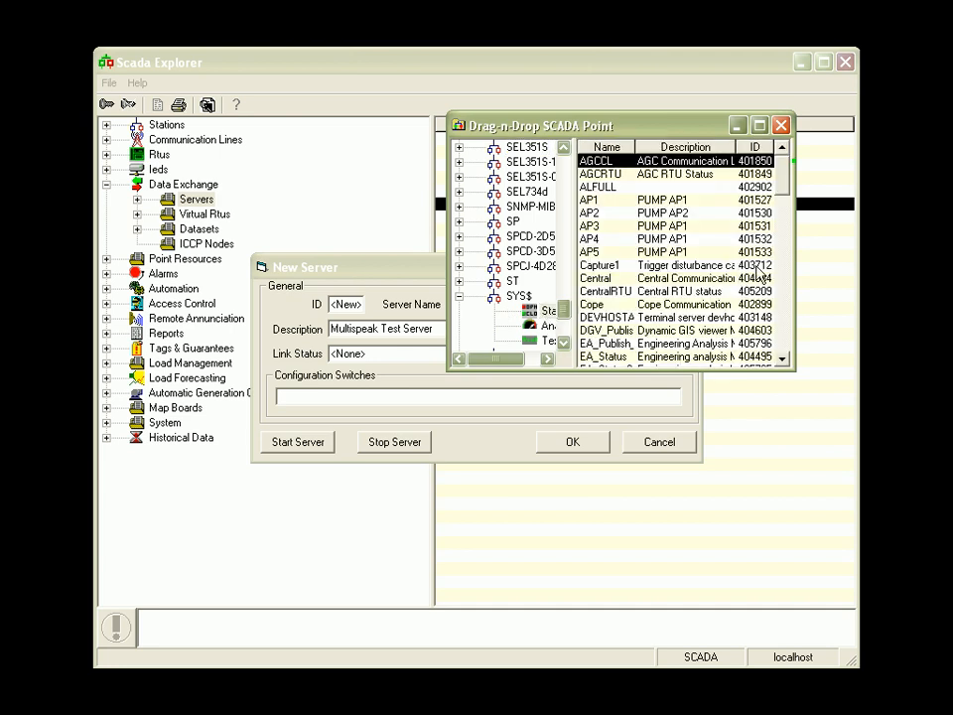
scroll(783, 200, down, 1)
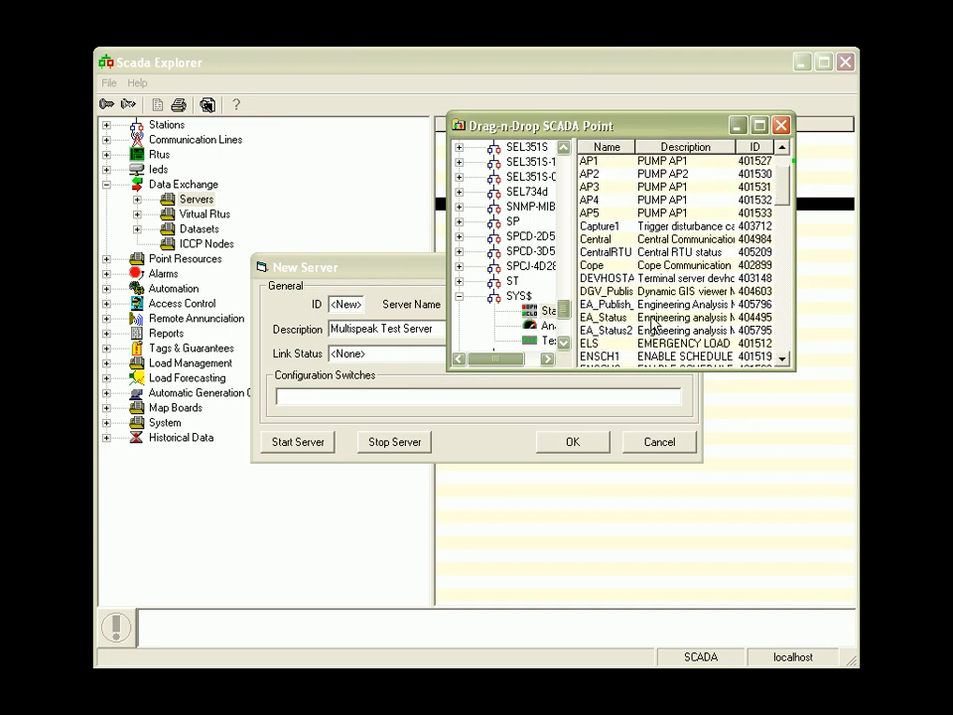
drag(636, 330, 382, 358)
click(782, 126)
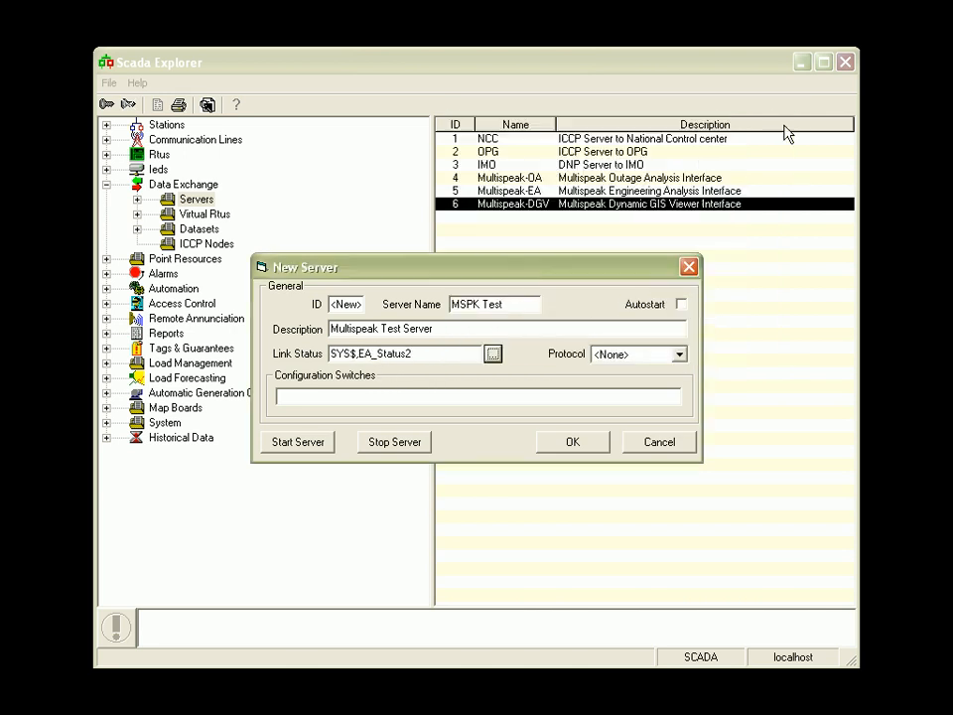
- Set MULTISPEAK protocol, Outage Analysis interface, intervals 1000 ms, 10000 ms and 30 s, and save
click(679, 354)
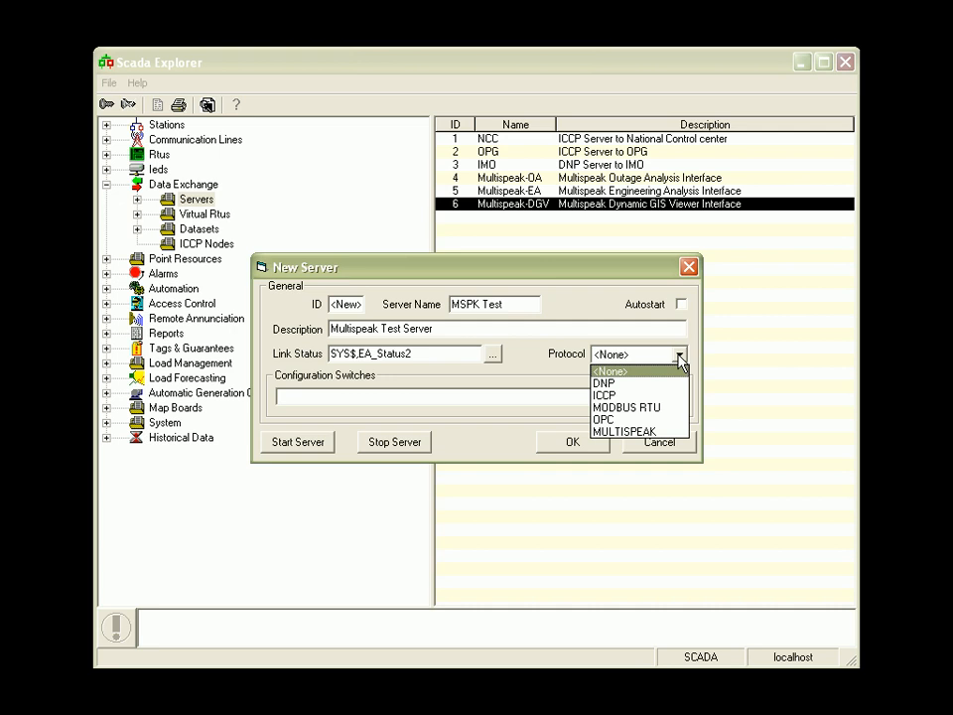
click(655, 433)
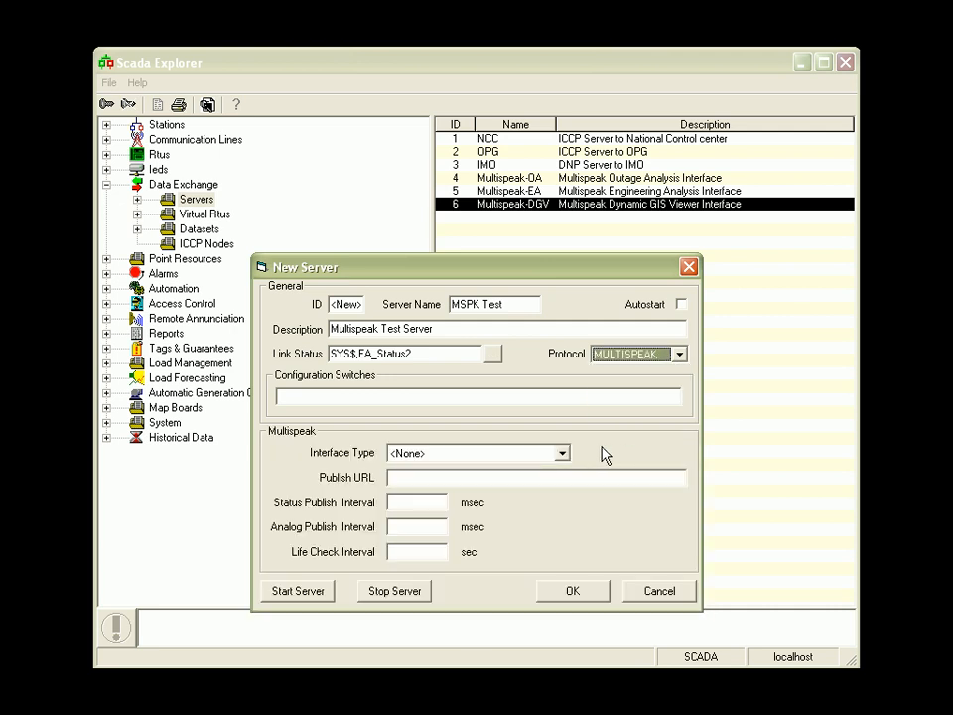
click(562, 453)
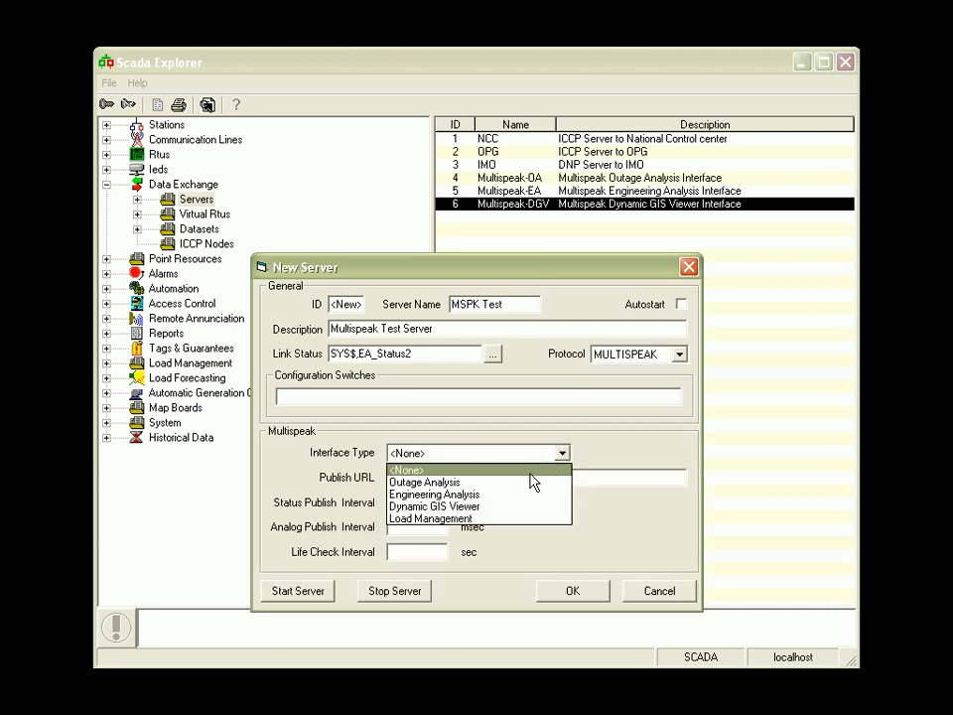
click(528, 483)
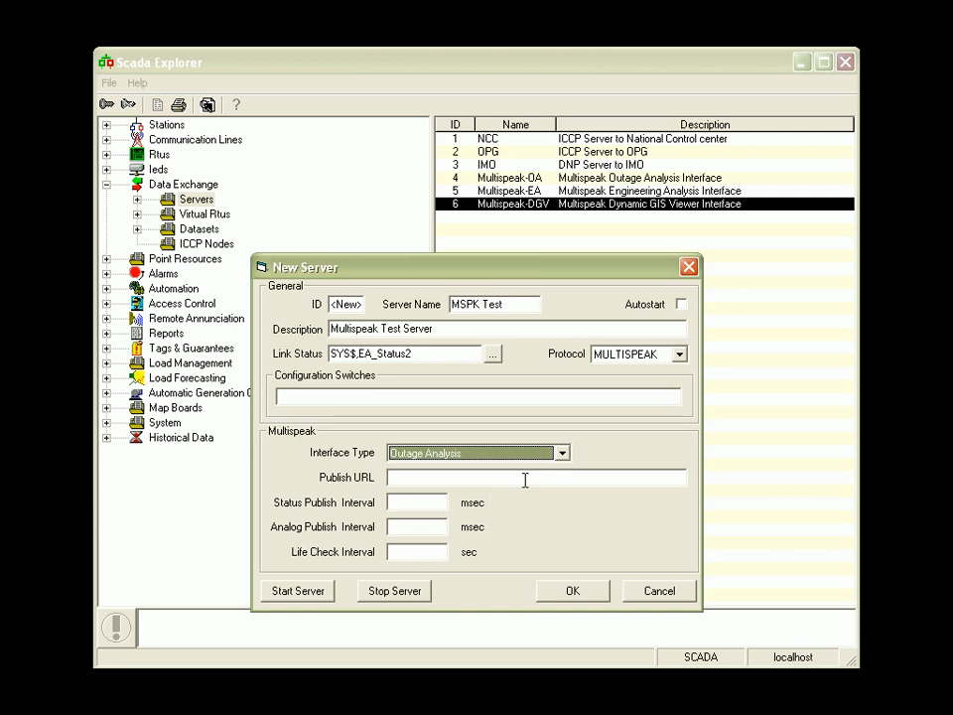
click(430, 504)
text(1000)
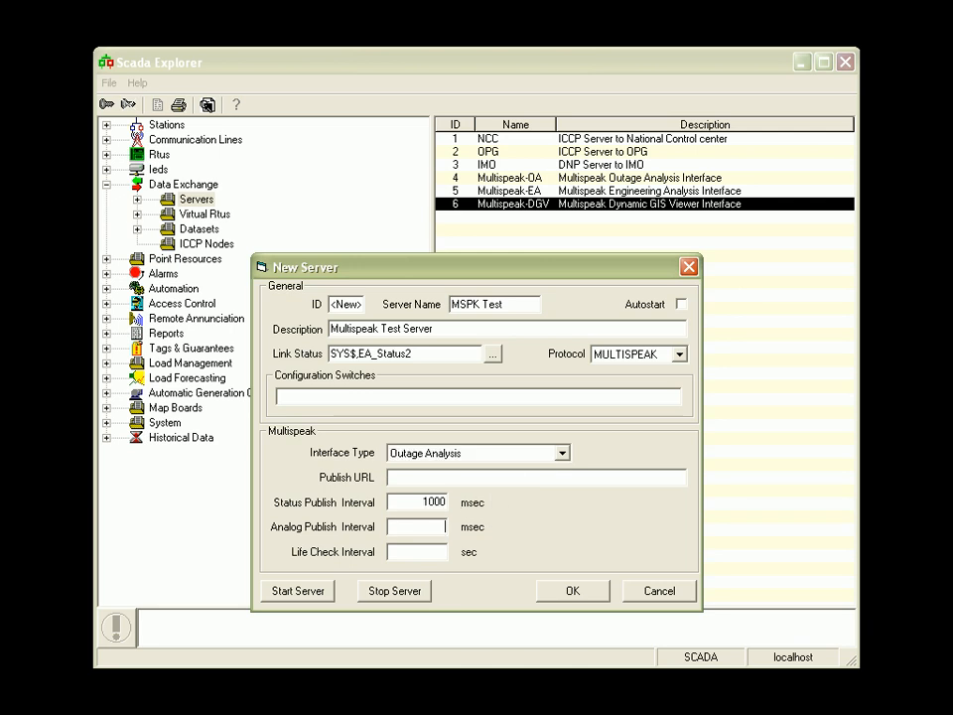
text(10000)
text(30)
click(574, 596)
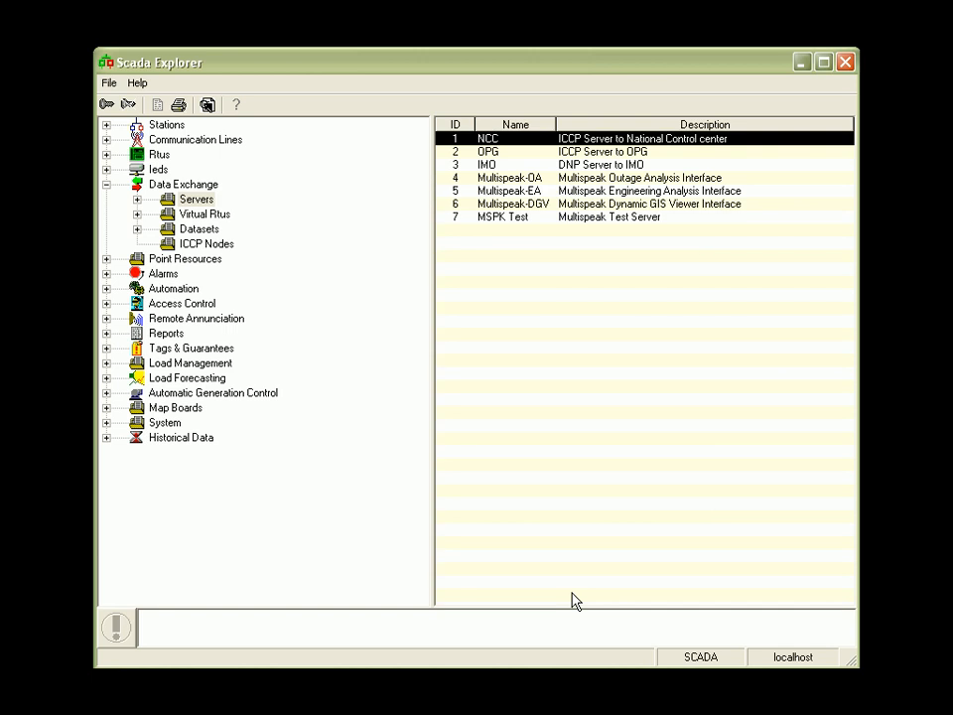
- Check the MSPK Test server entry, then start a new dataset from the Datasets list
click(582, 220)
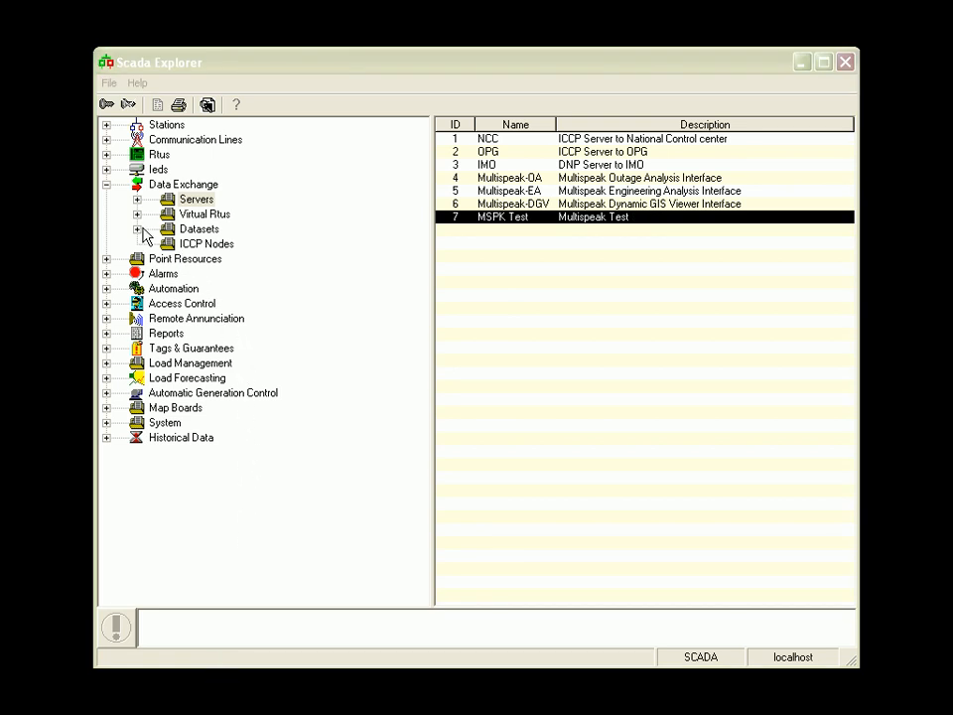
click(187, 229)
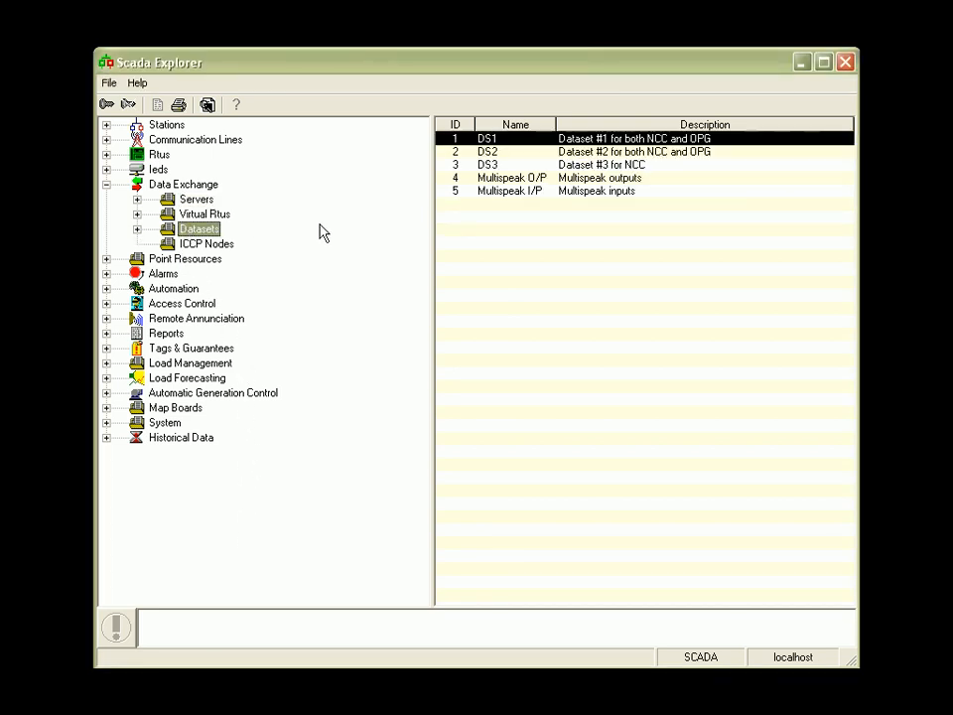
right_click(510, 235)
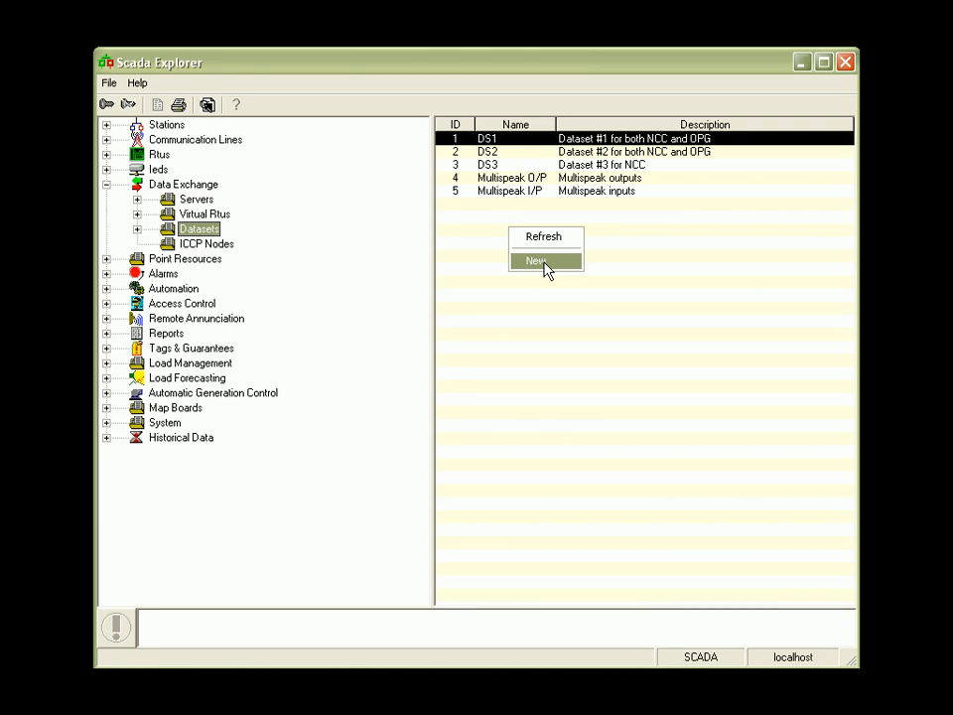
click(544, 261)
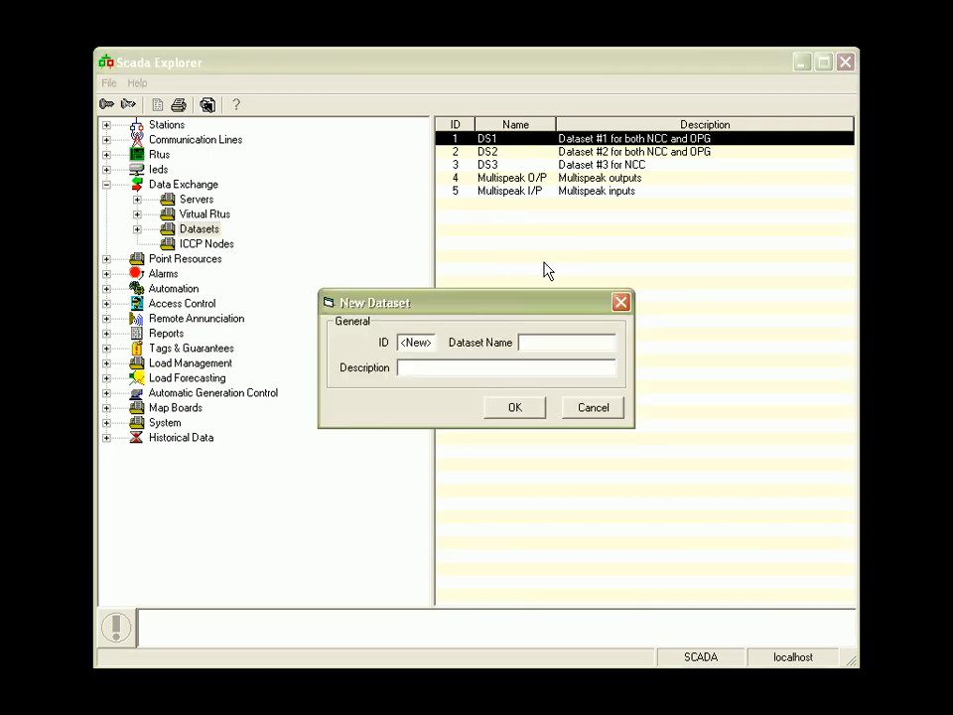
- Create dataset 'MSPK Test DS' with description 'Dataset for Multispeak test'
click(567, 344)
text(MSPK)
text(Dataset)
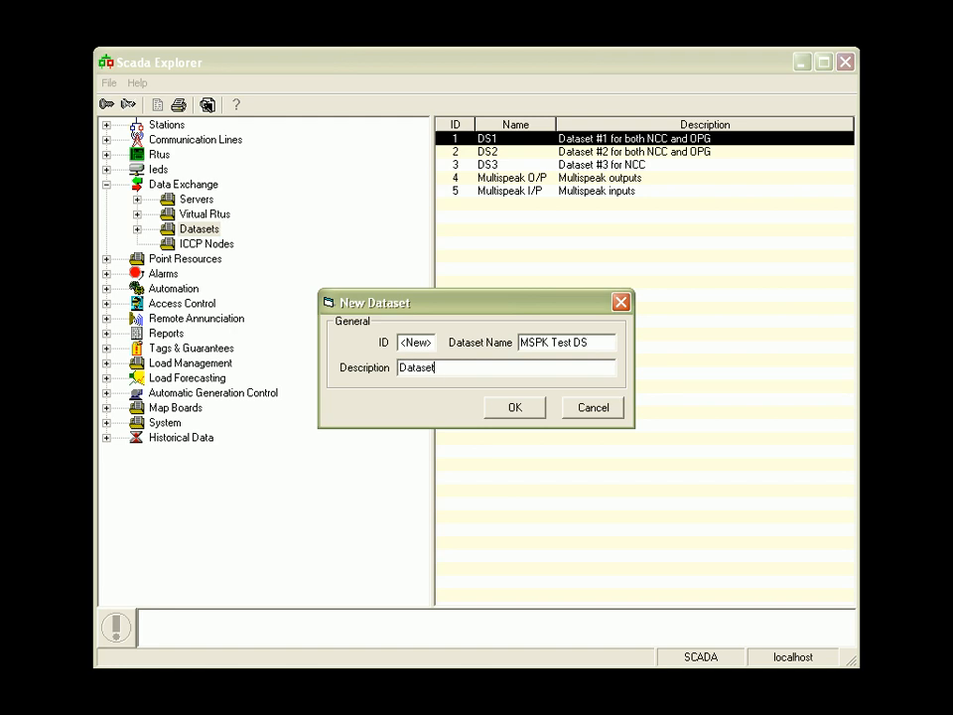
text( for Multispeak test)
click(521, 409)
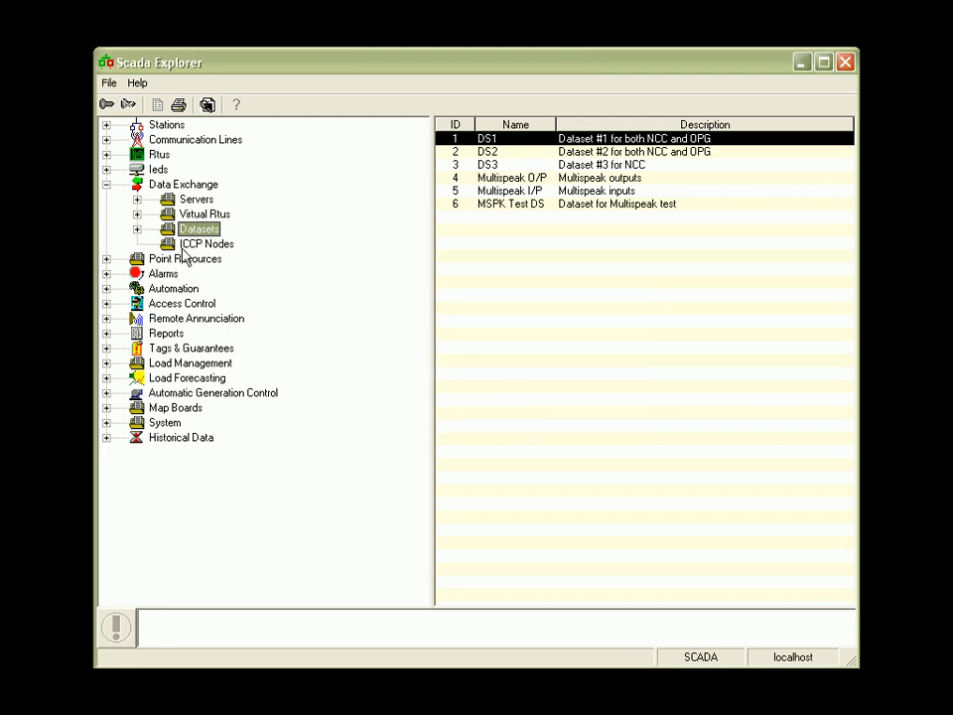
- Expand Datasets and MSPK Test DS in the tree and show its empty Status point list
click(137, 229)
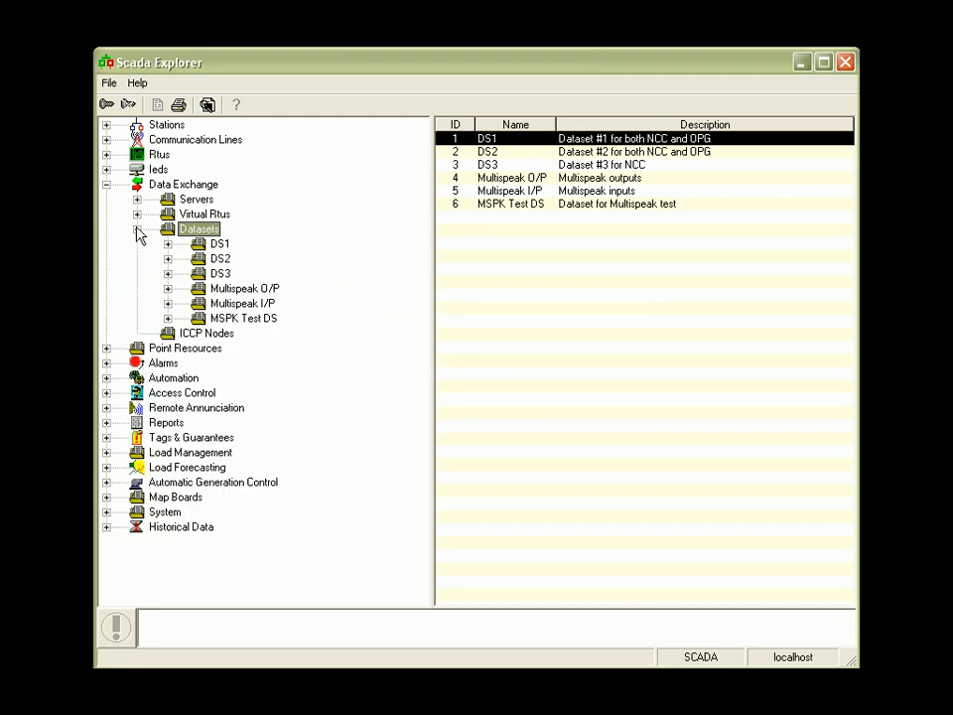
click(167, 317)
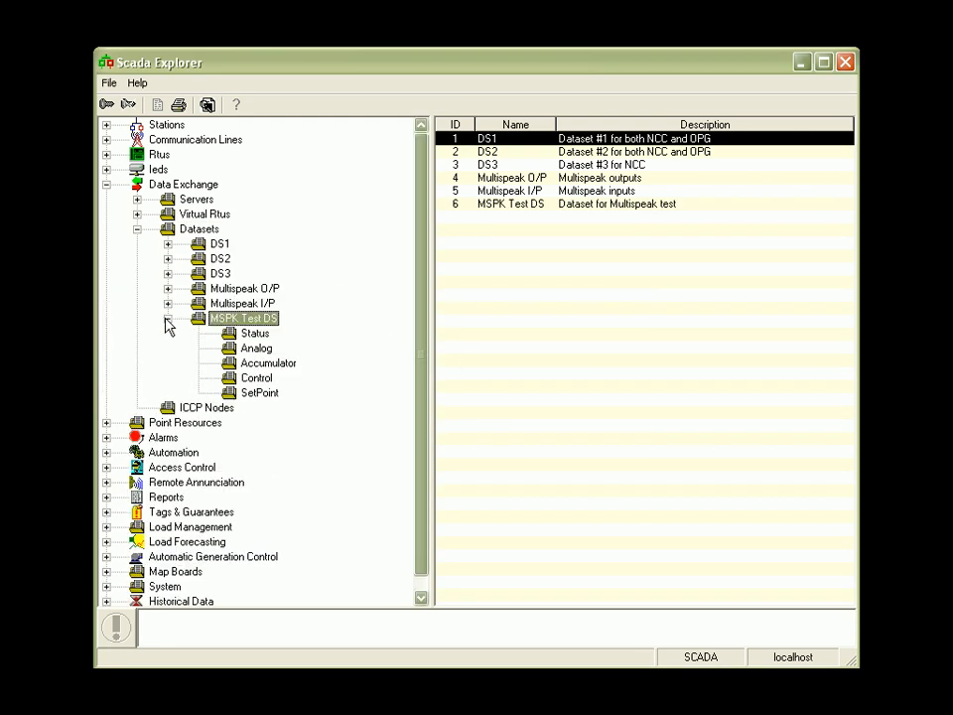
click(254, 335)
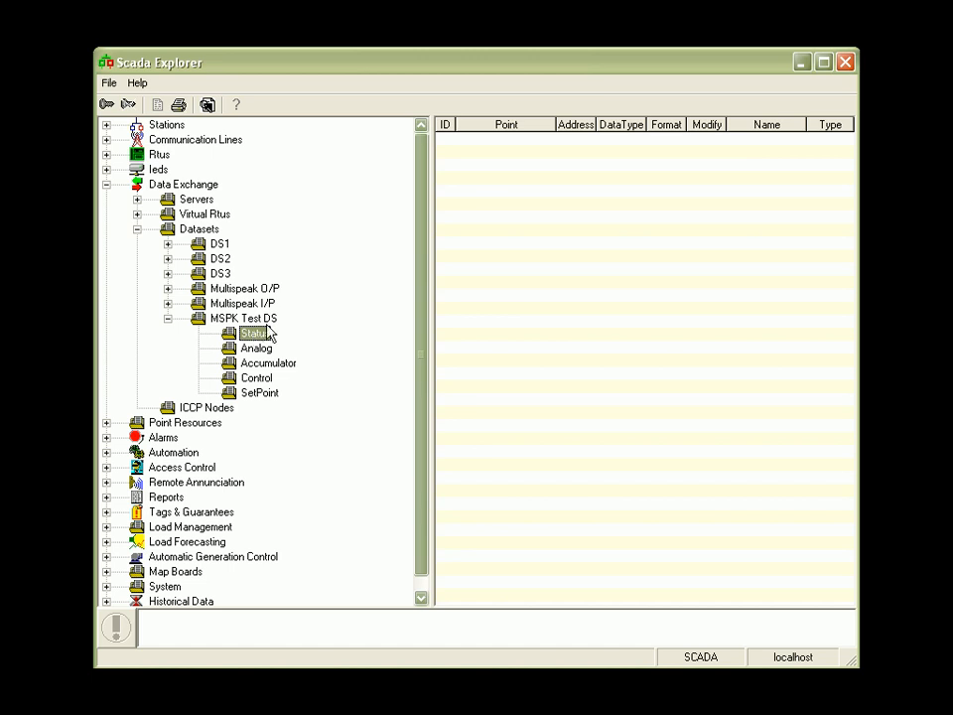
- Add status point CA.12BK named CA-12BK as a Multispeak output to MSPK Test DS
right_click(511, 190)
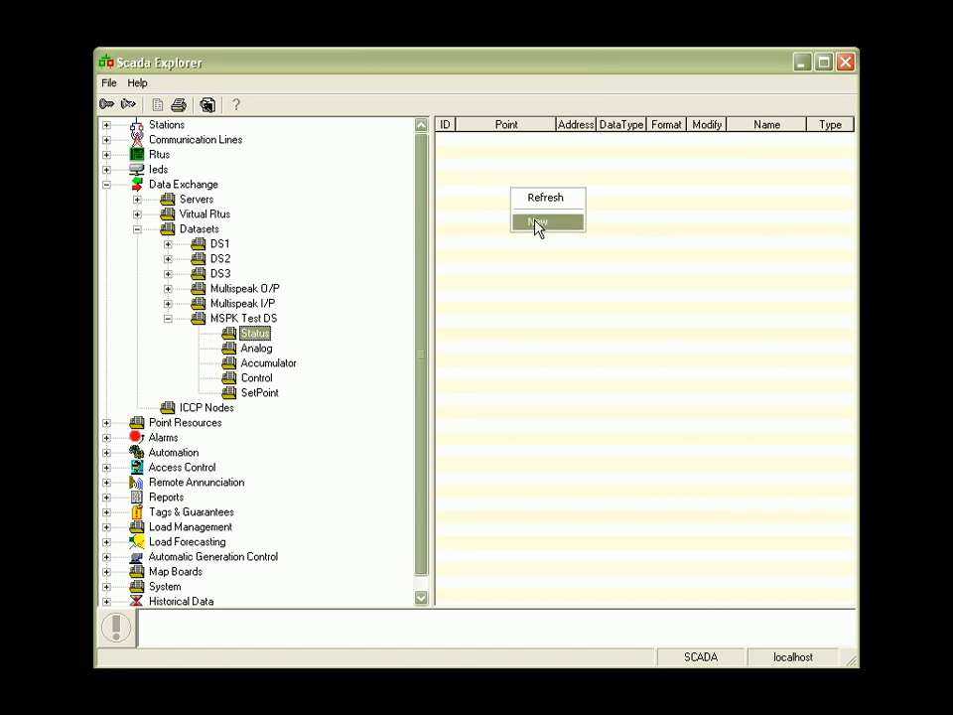
click(536, 223)
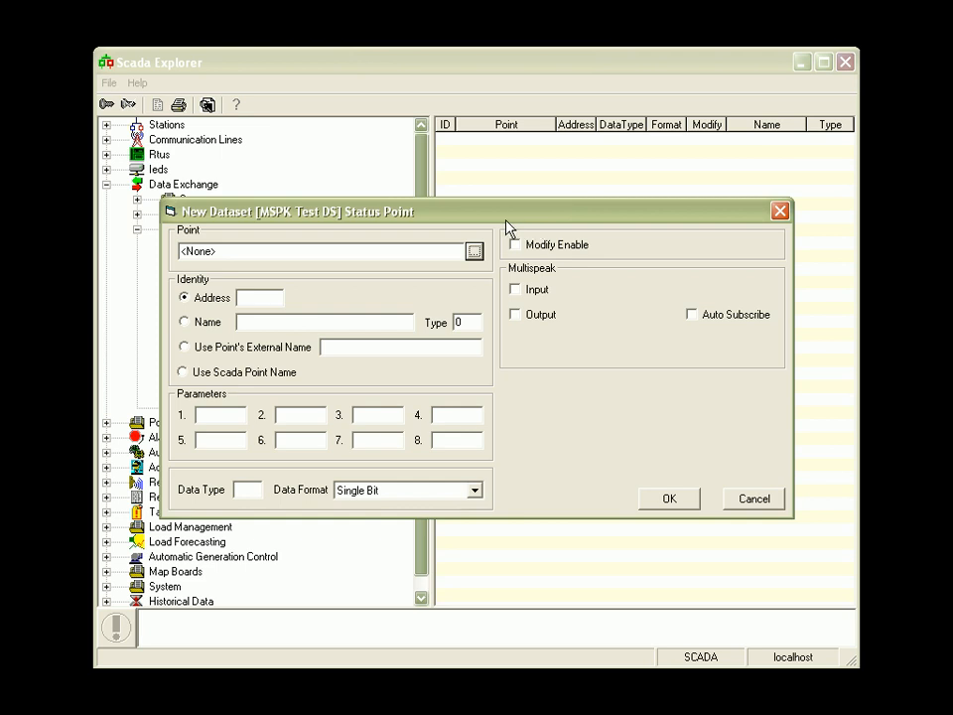
click(475, 254)
drag(2, 53, 663, 209)
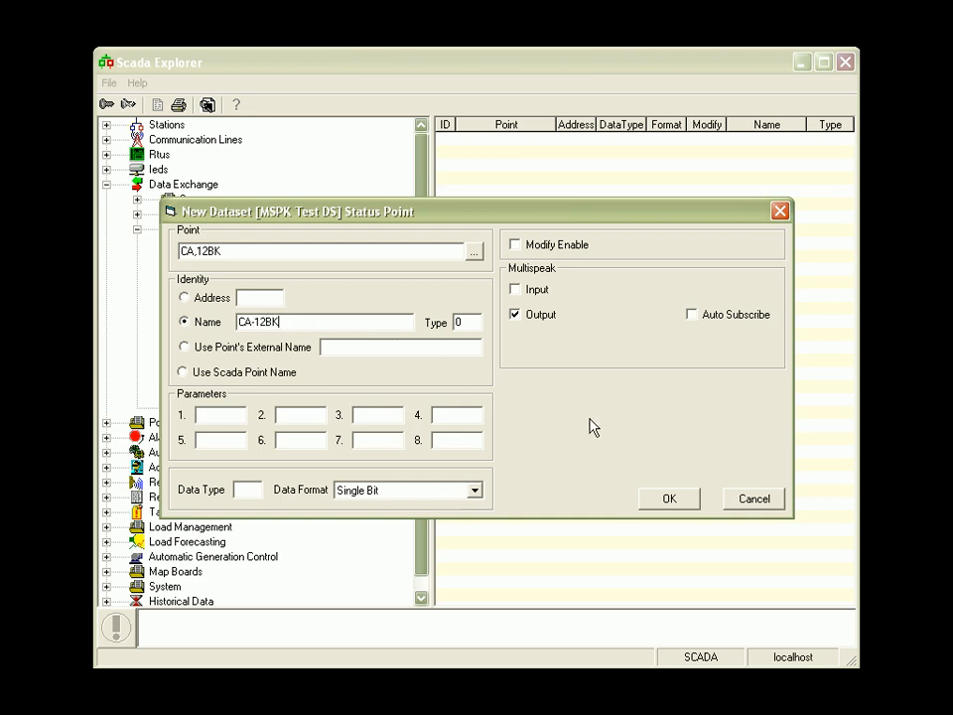
click(675, 497)
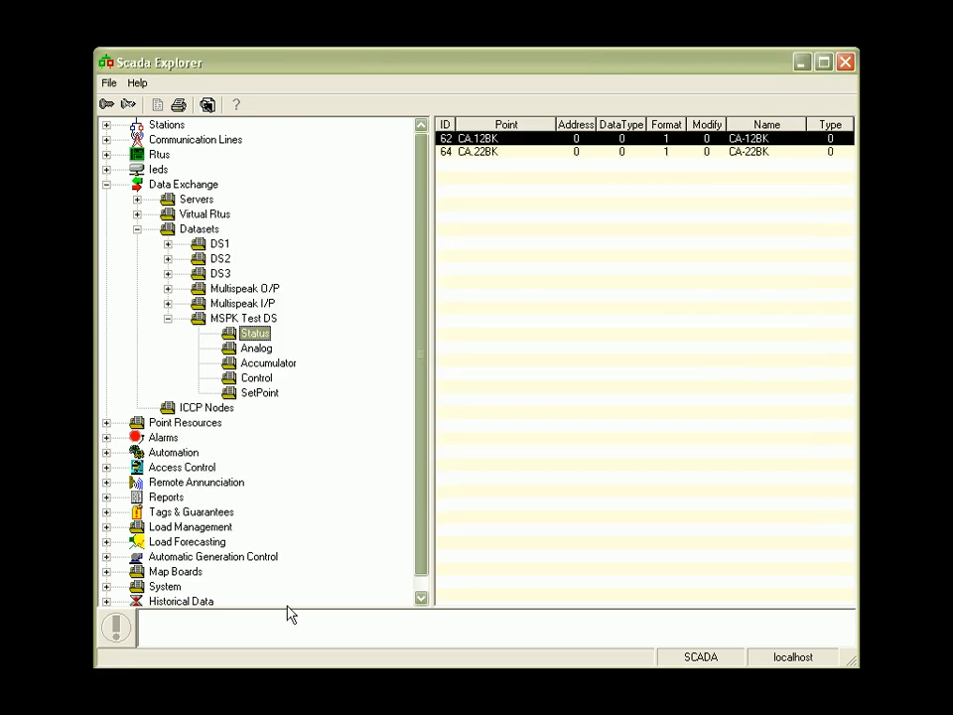
- Start a new analog point in MSPK Test DS linked to SCADA point CA.12BA
click(257, 349)
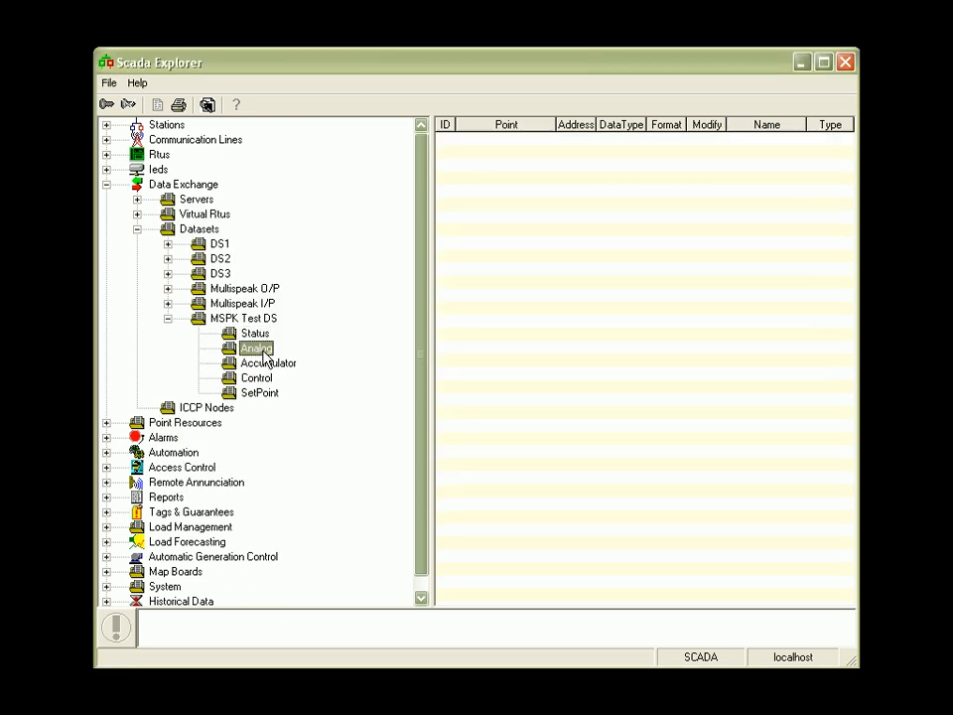
right_click(515, 176)
click(539, 202)
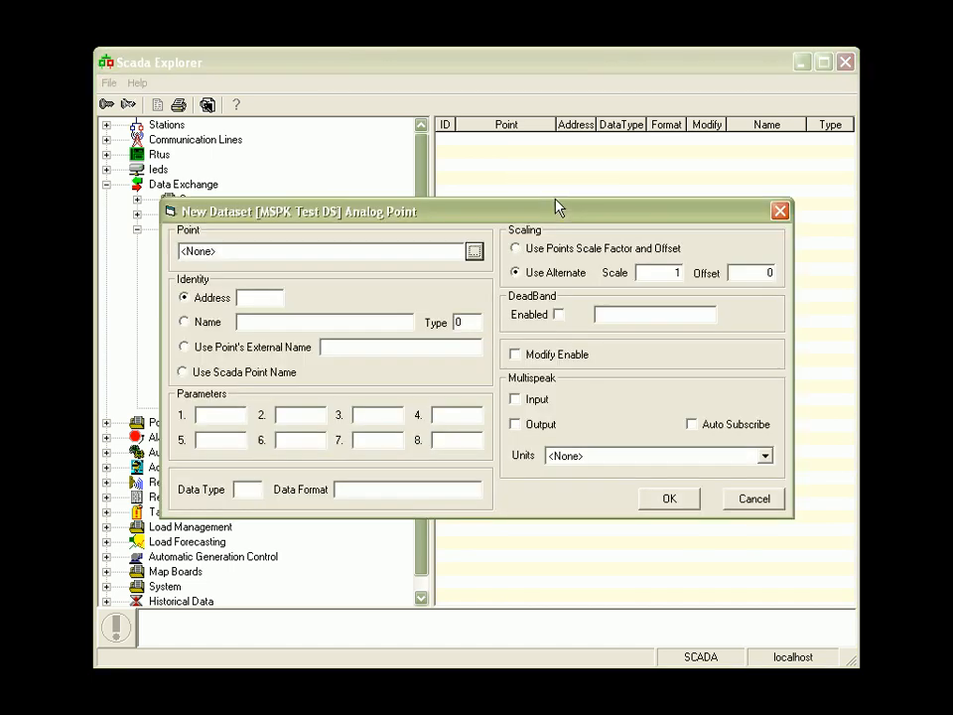
click(476, 253)
drag(99, 112, 675, 274)
drag(557, 326, 561, 360)
click(452, 318)
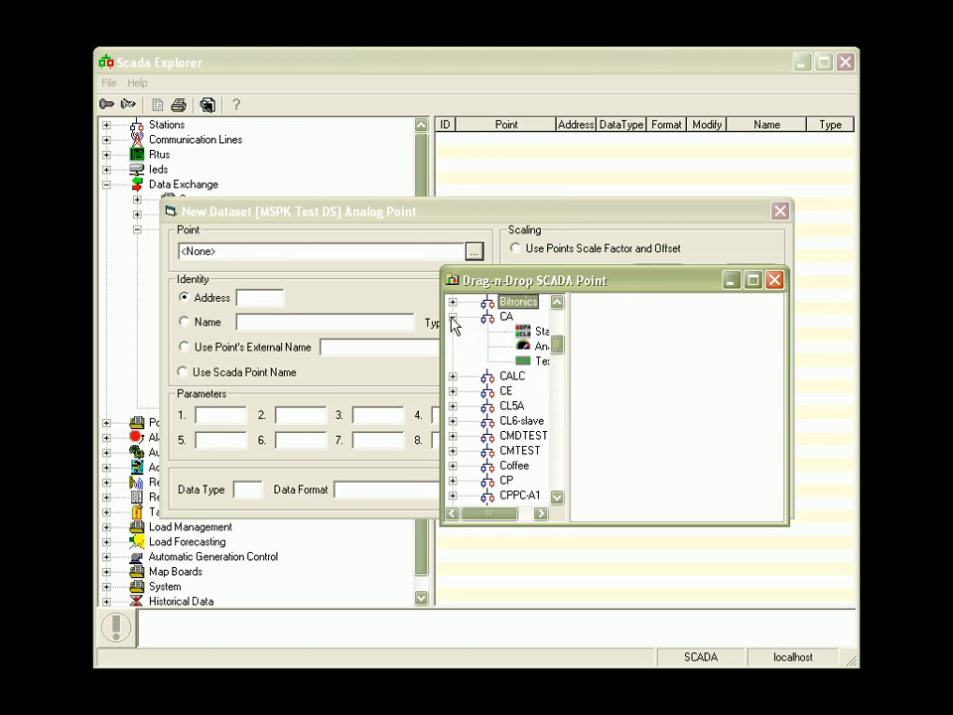
click(546, 345)
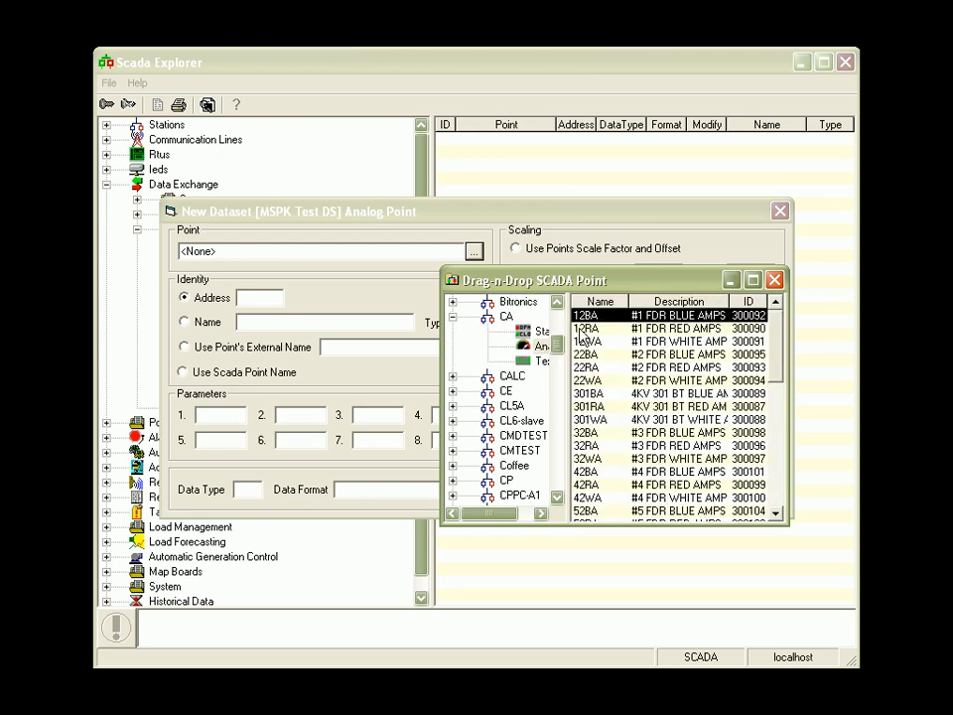
drag(585, 318, 415, 266)
drag(589, 313, 256, 255)
- Name the analog point CA-12BA with 2.0 deadband, Amps units, Multispeak output, and save it
click(774, 281)
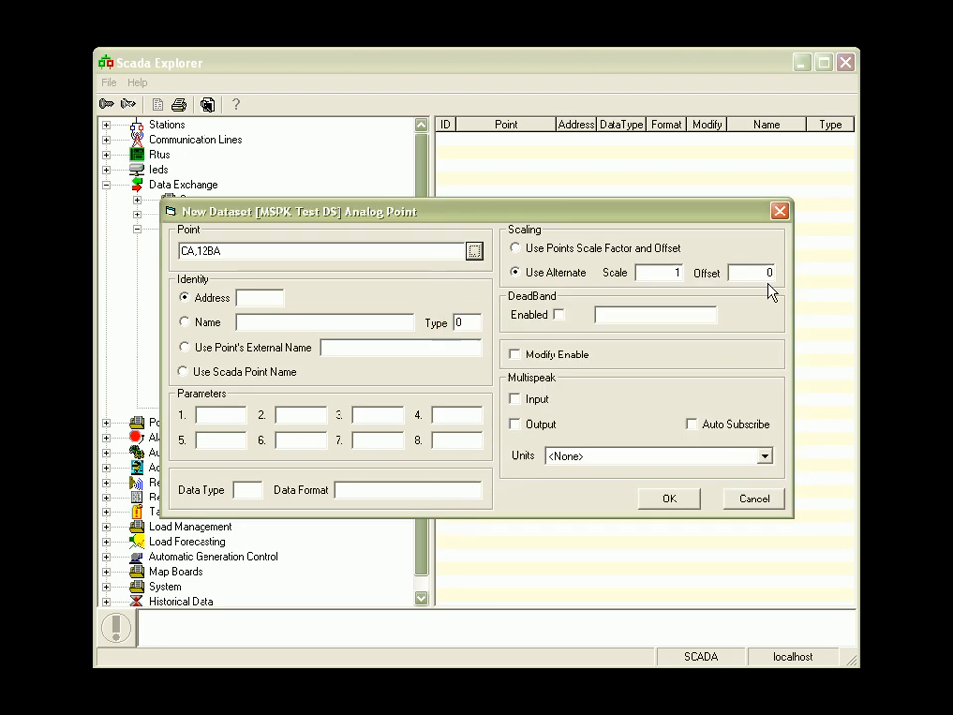
click(199, 326)
click(246, 321)
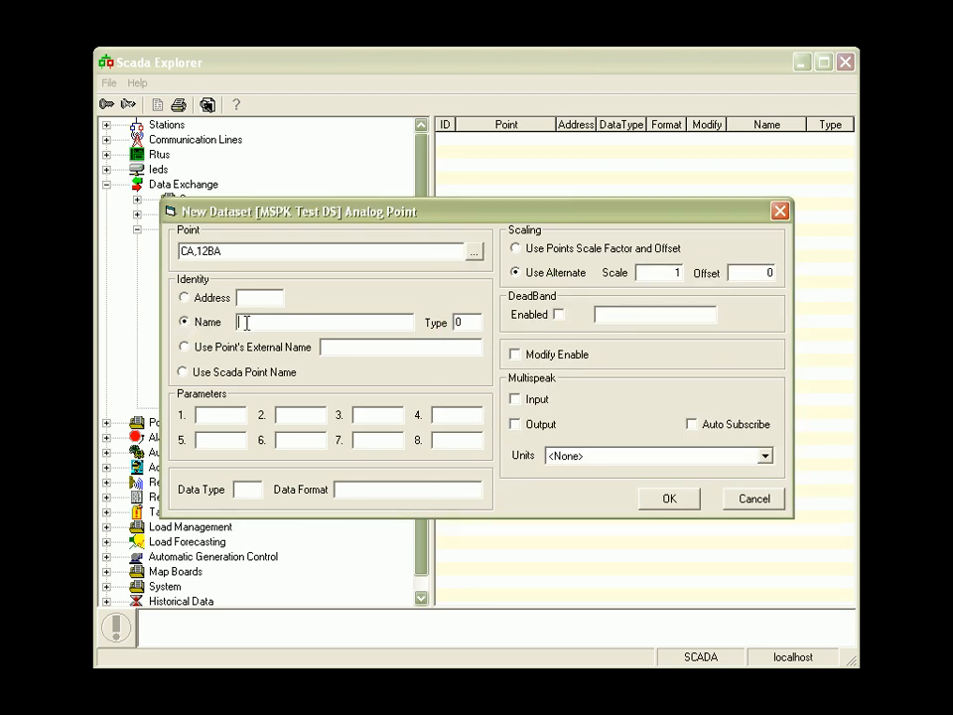
text(CA-12BA)
click(557, 315)
text(2.0)
click(517, 425)
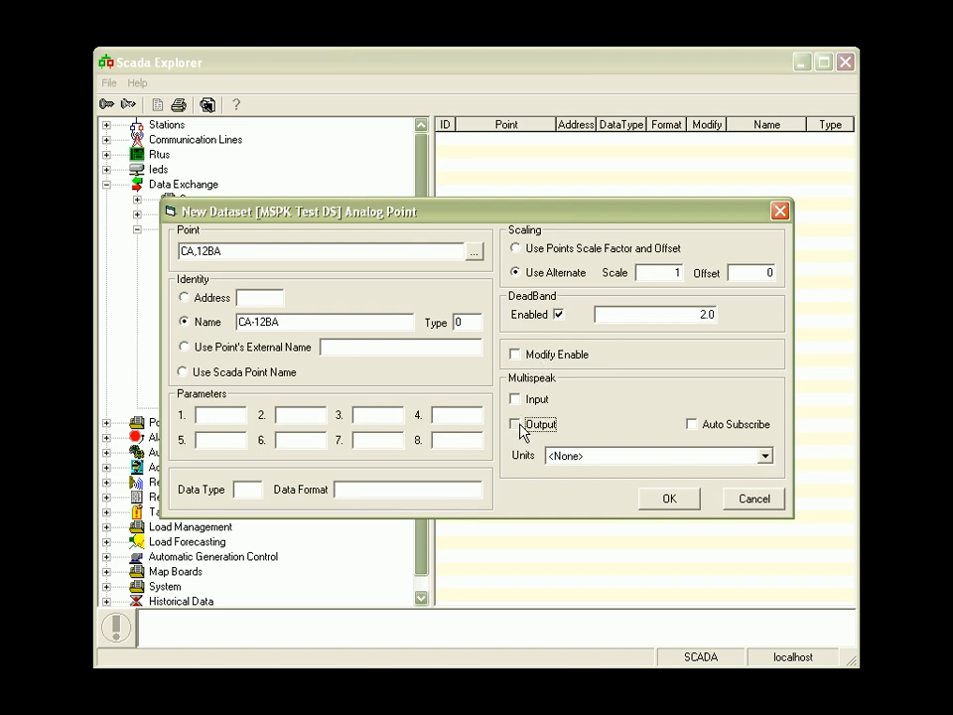
click(742, 458)
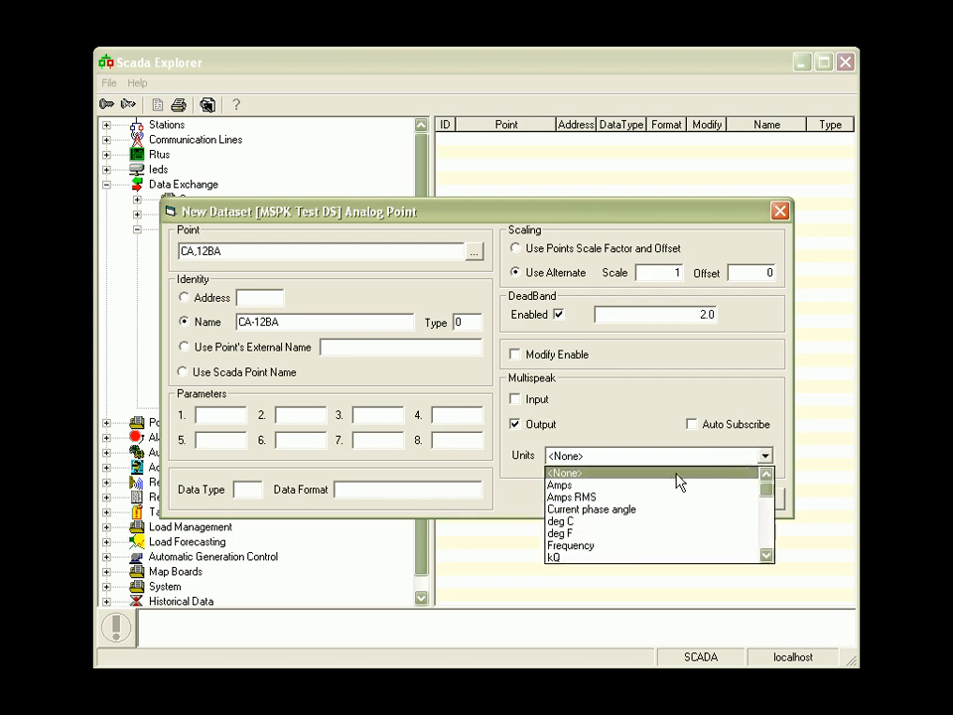
click(600, 484)
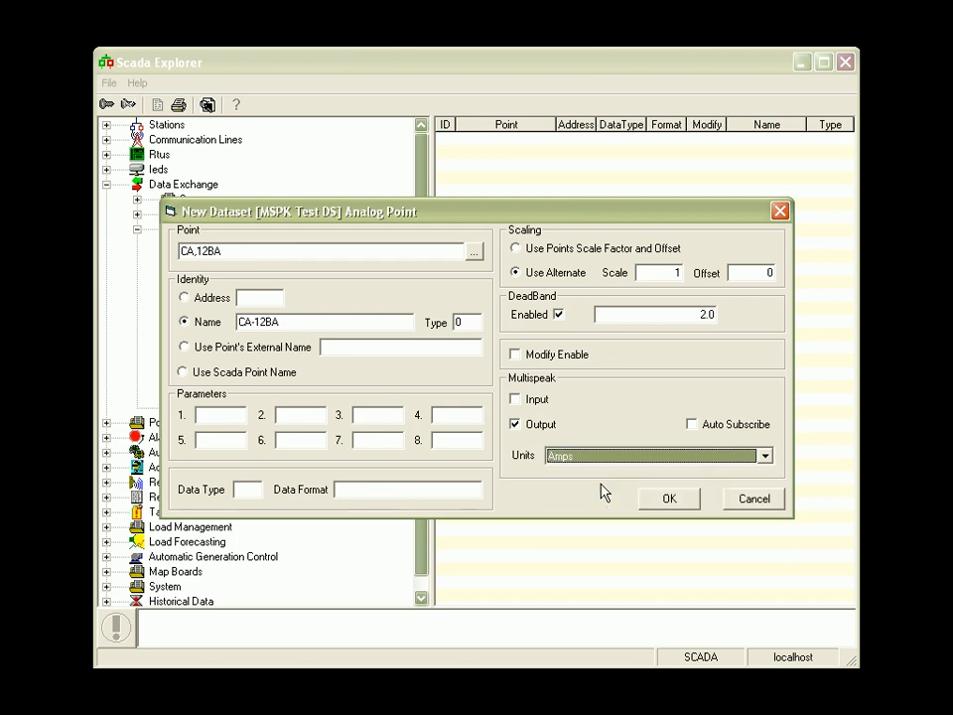
click(671, 501)
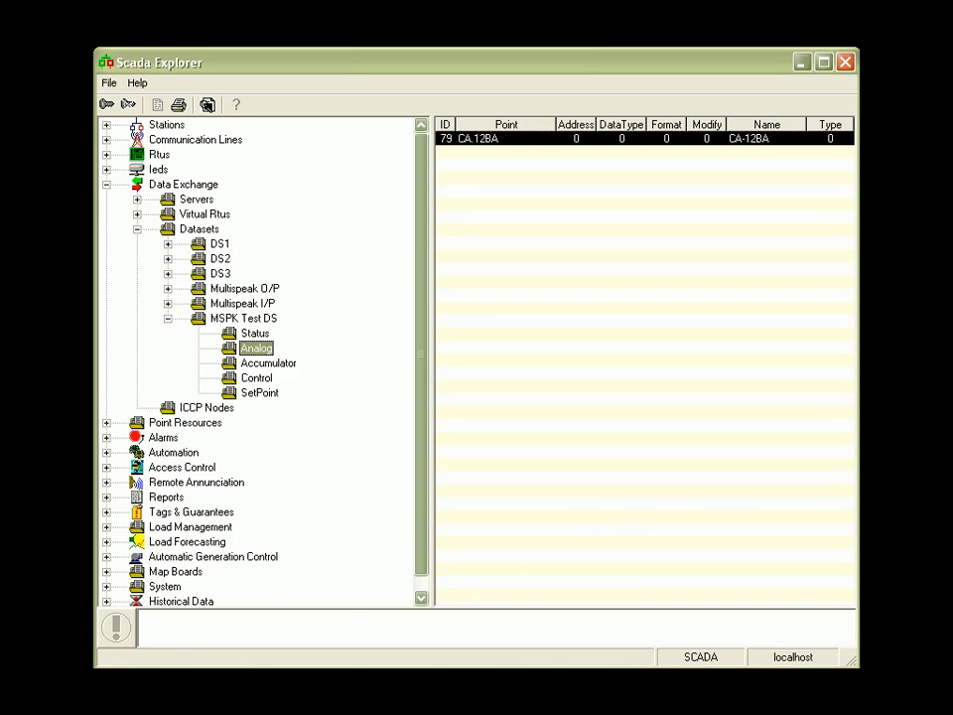
click(114, 707)
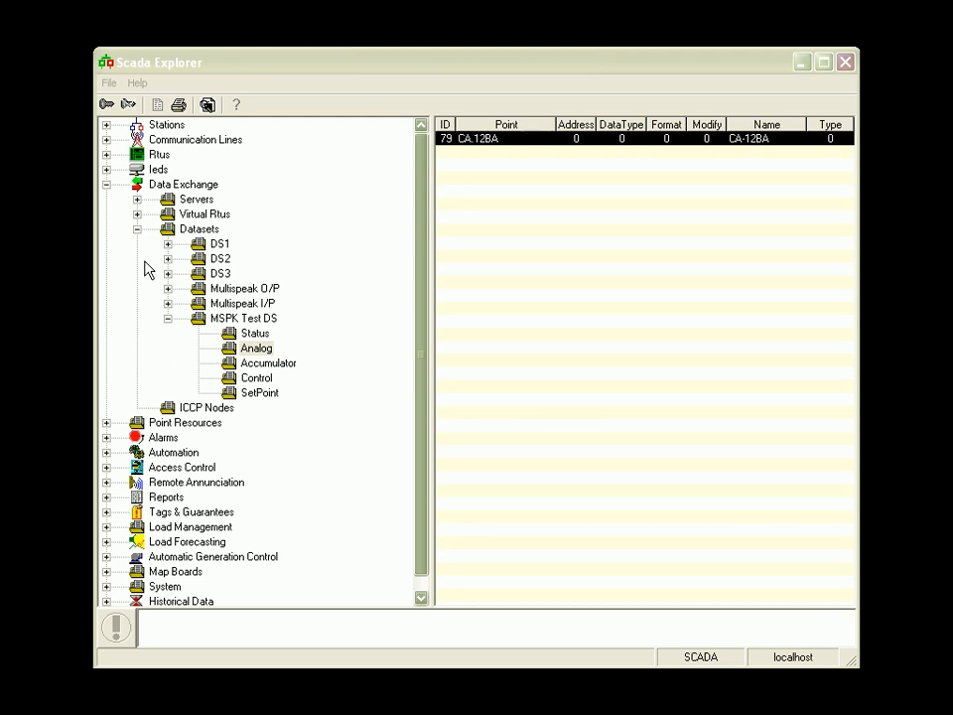
- Collapse Datasets and show the nine existing virtual RTUs from NCC1 to DGV Outputs
click(137, 228)
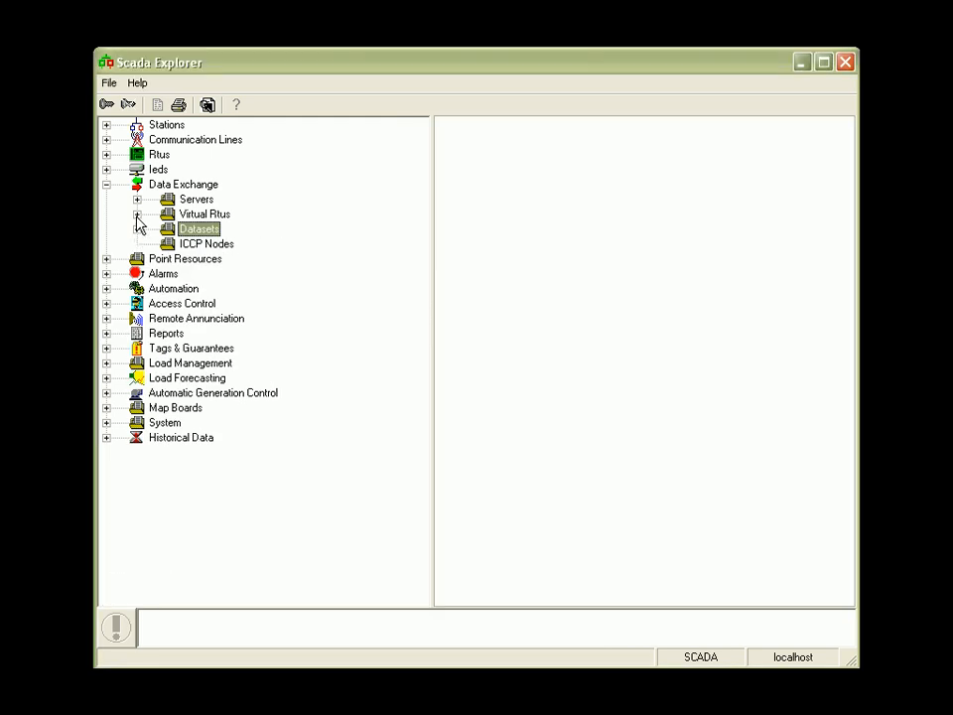
click(193, 215)
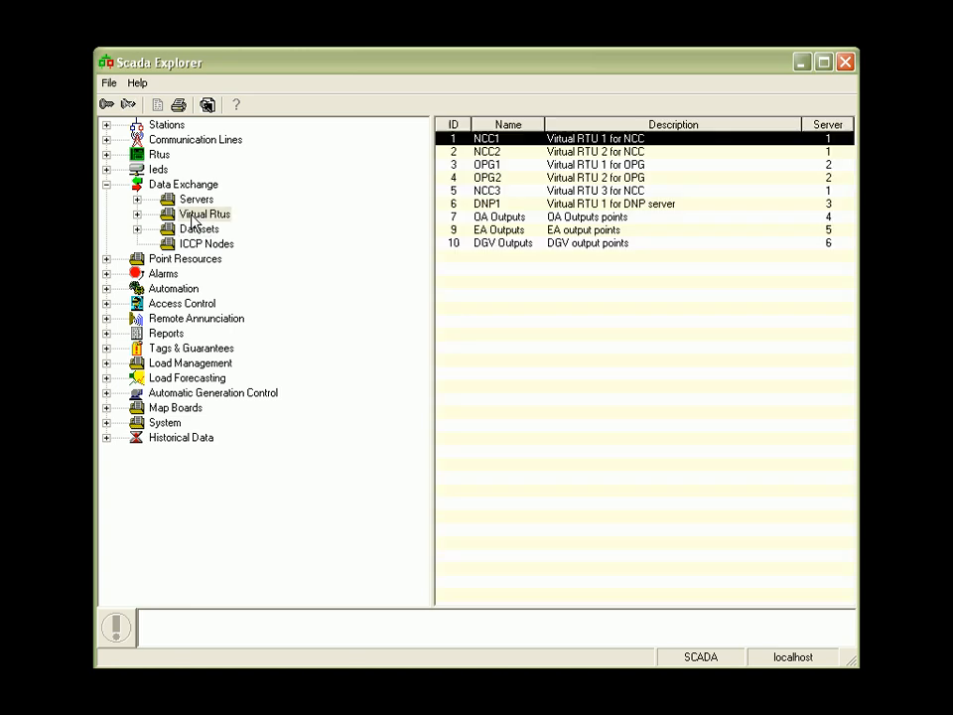
- Start a new virtual RTU 'Mspk Test VRTU' using server MSPK Test and dataset MSPK Test DS
right_click(449, 287)
click(491, 320)
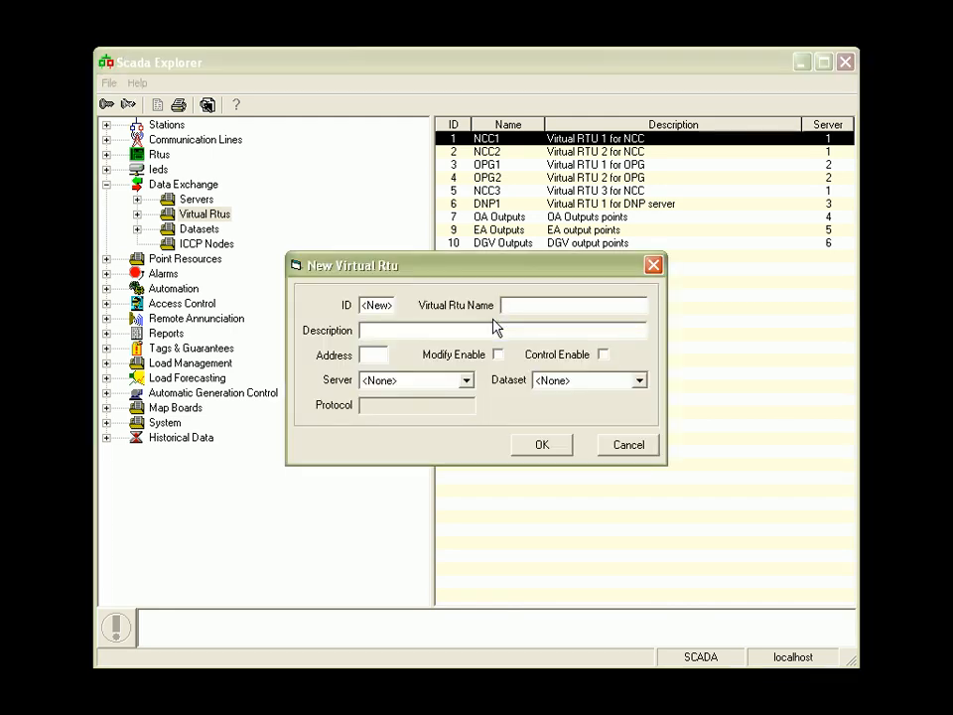
text(Mspk Test VRTU)
click(467, 387)
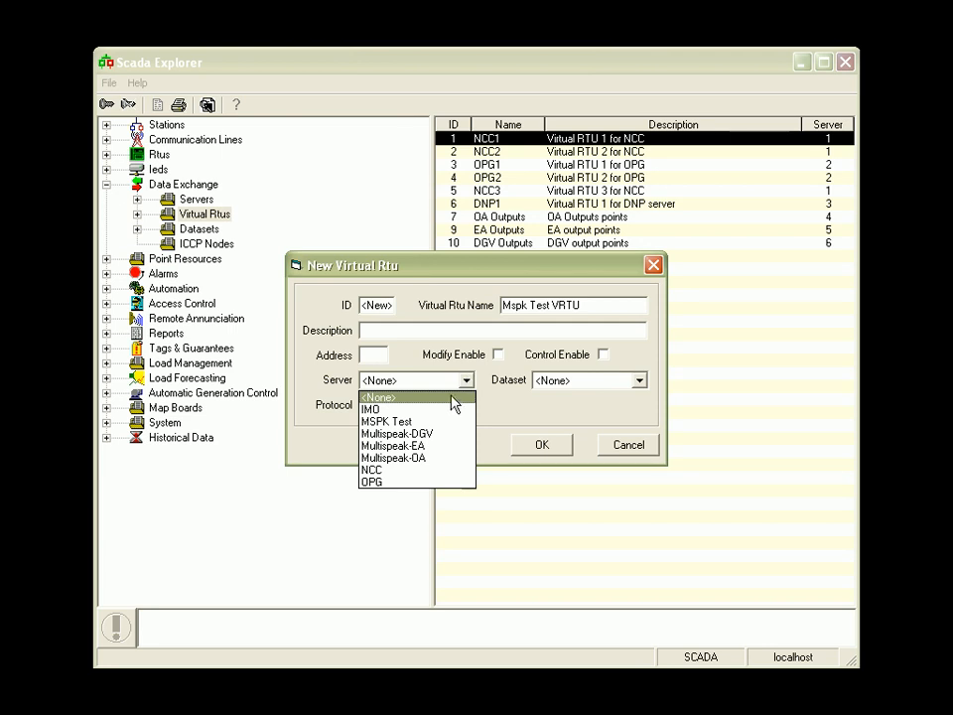
click(427, 422)
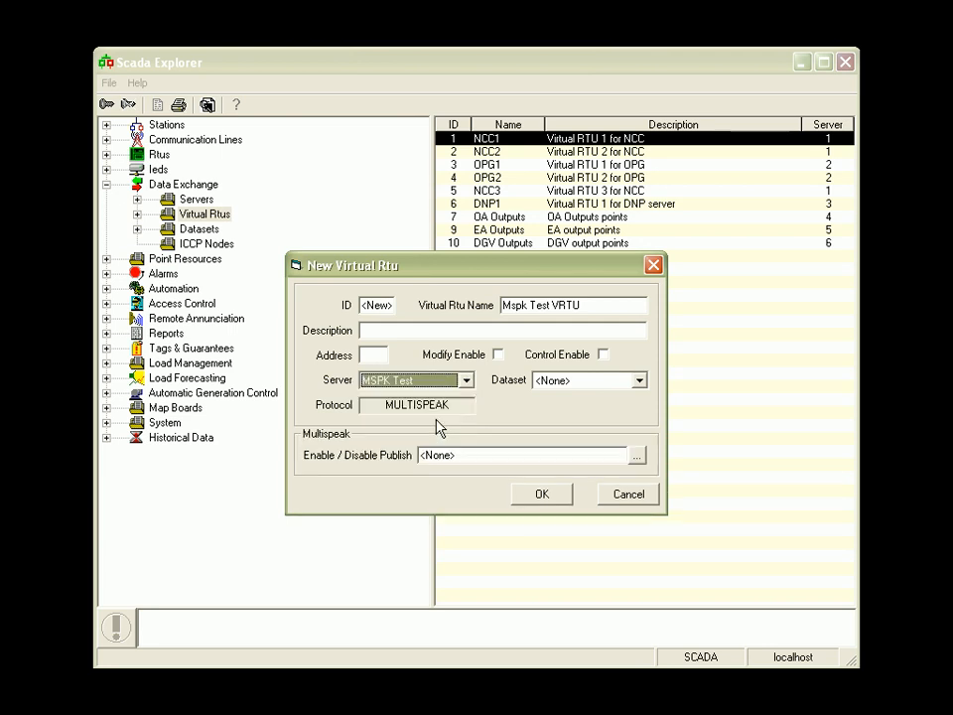
click(639, 381)
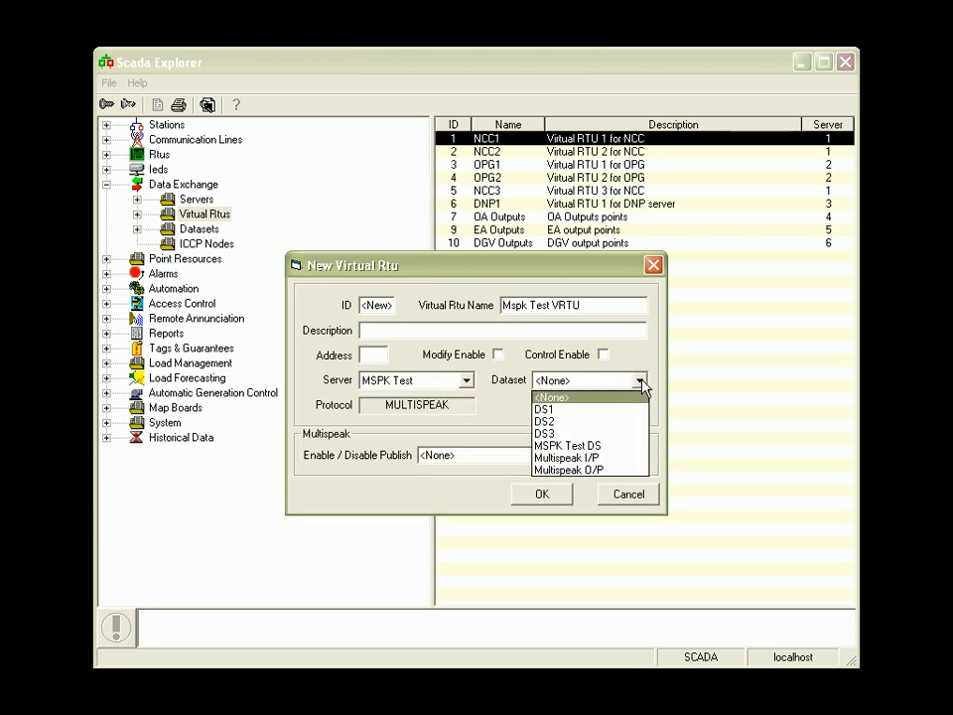
click(616, 449)
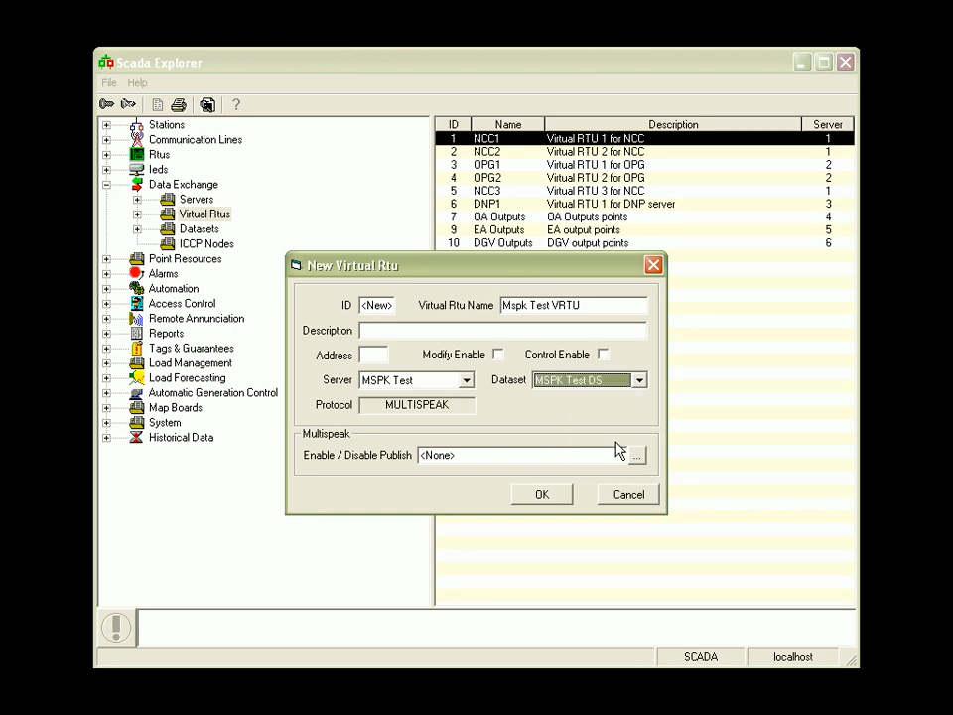
click(640, 455)
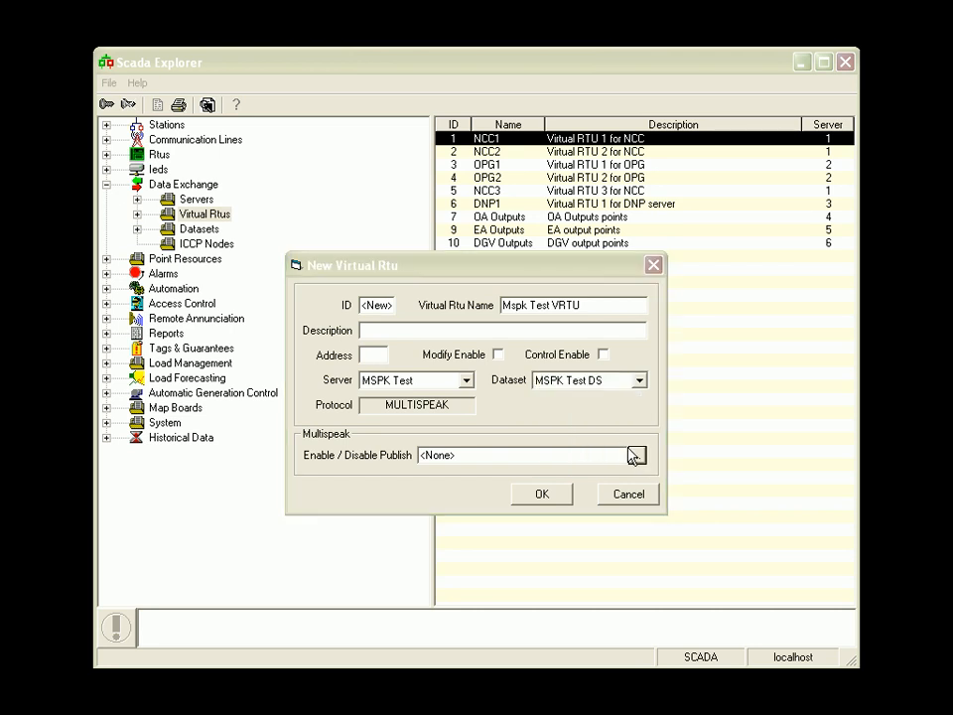
- Set SYS$ status point EA_Publish_Enable as the publish switch and save the Mspk Test VRTU
drag(15, 62, 589, 147)
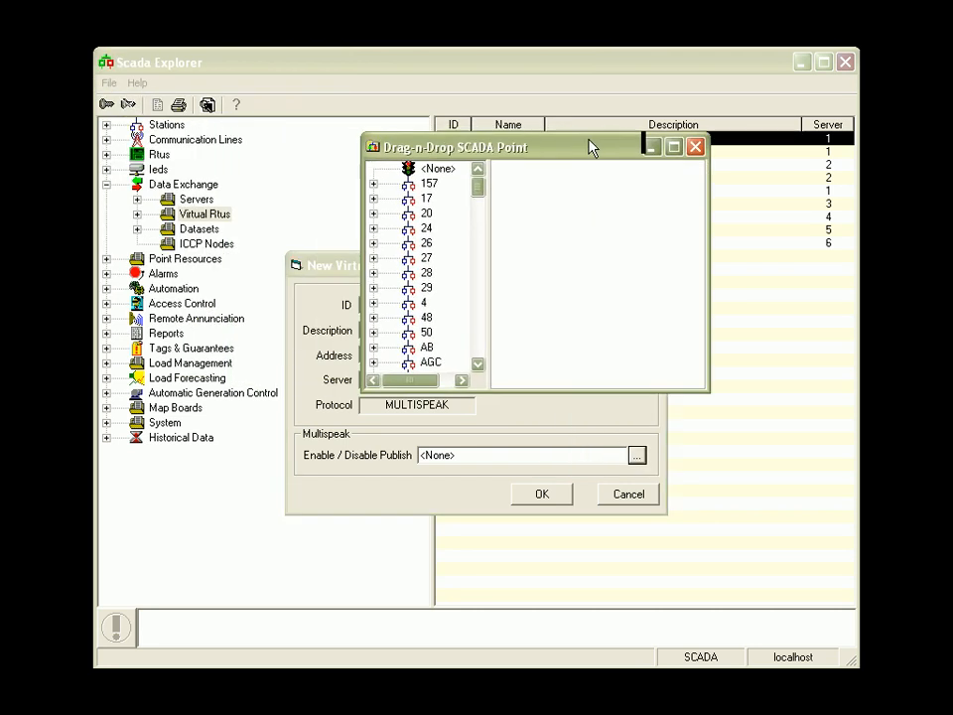
drag(478, 191, 477, 334)
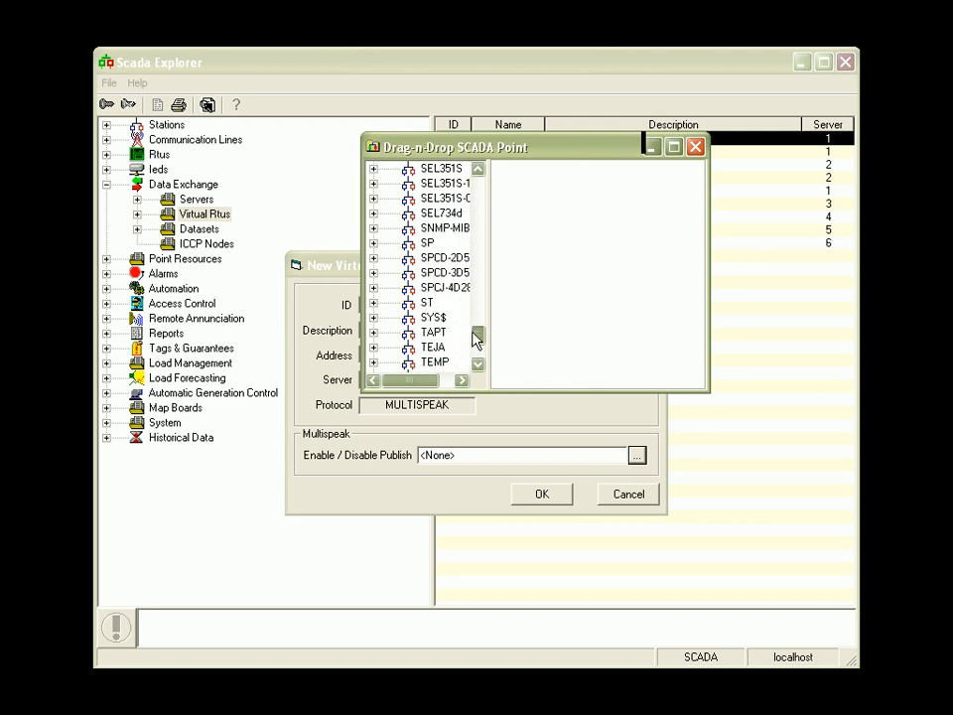
click(375, 318)
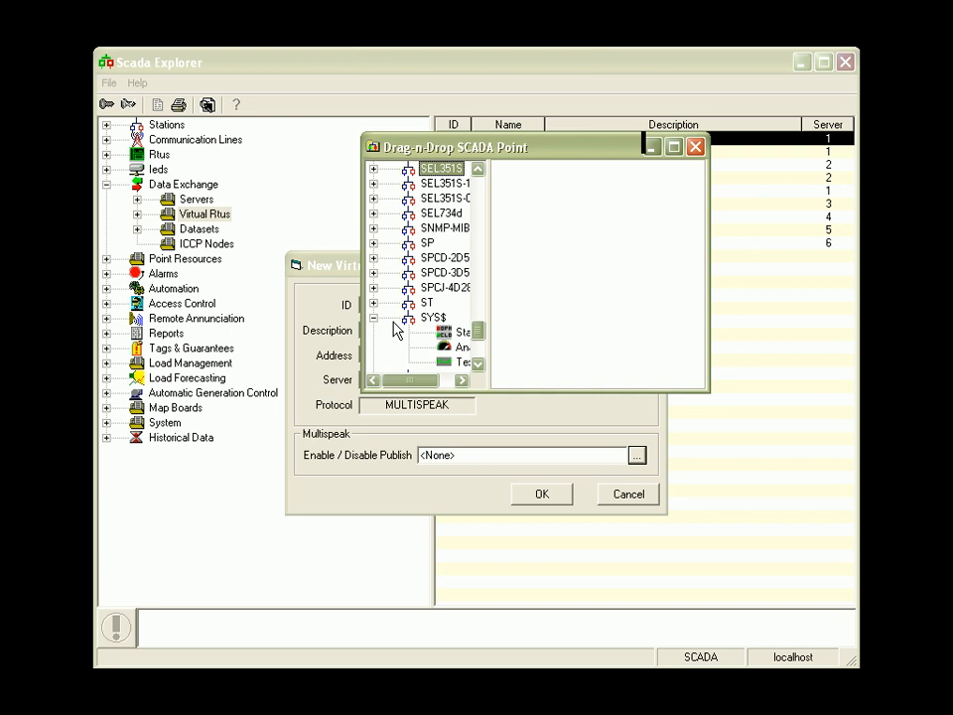
click(441, 331)
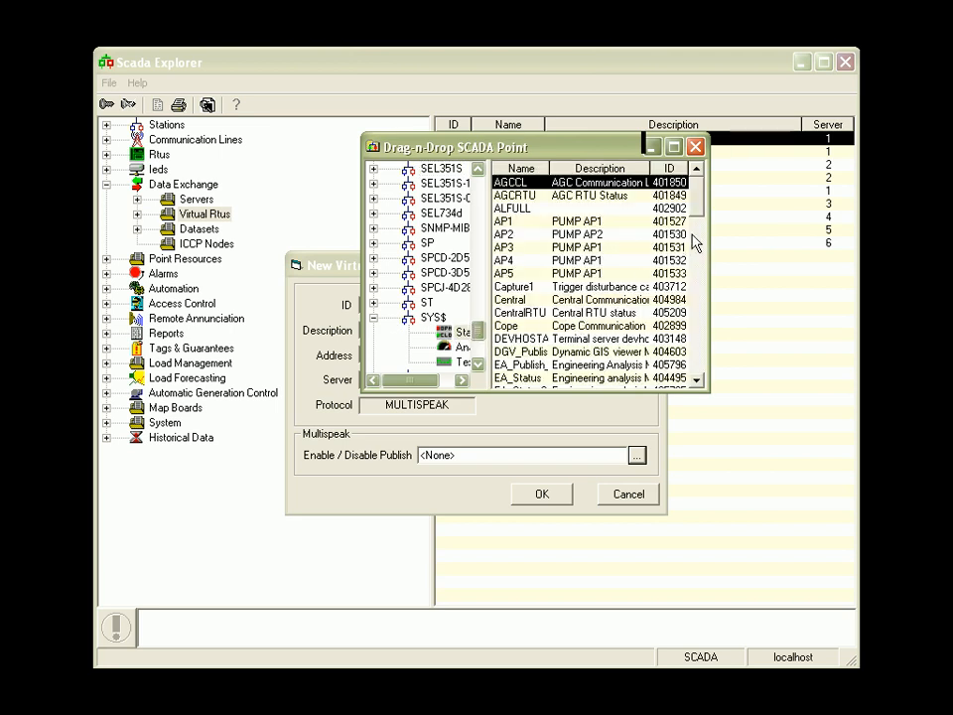
drag(522, 365, 527, 468)
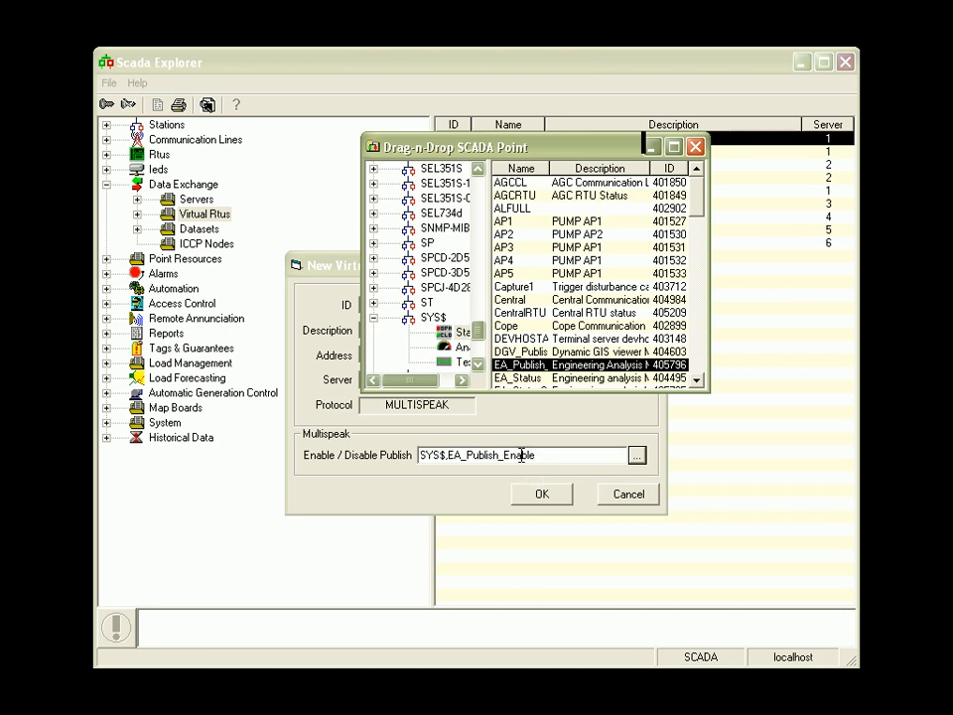
click(697, 148)
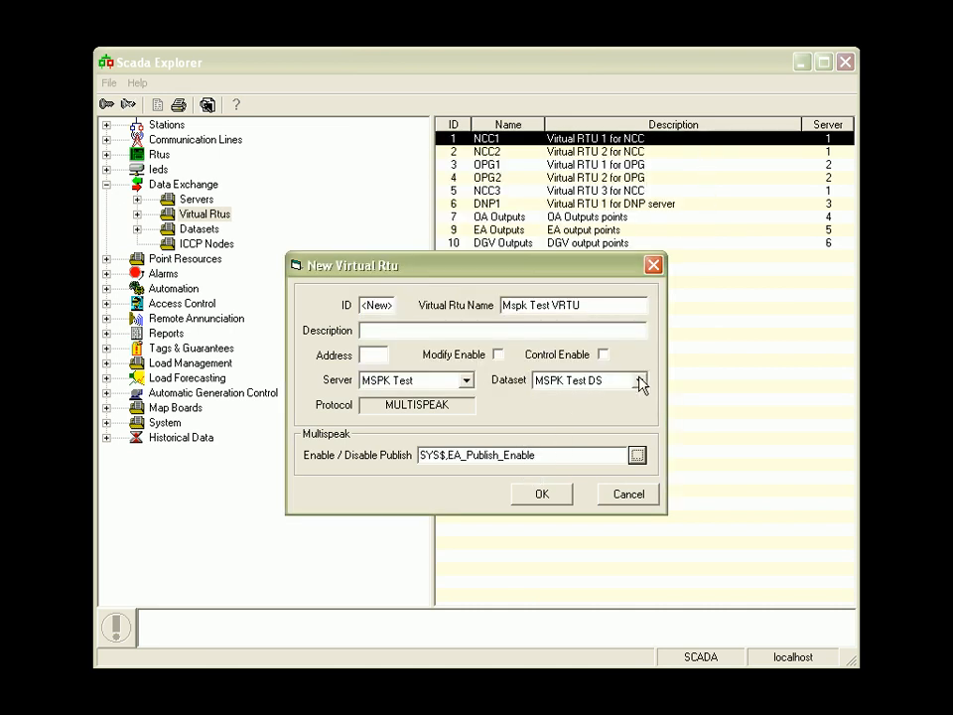
click(549, 489)
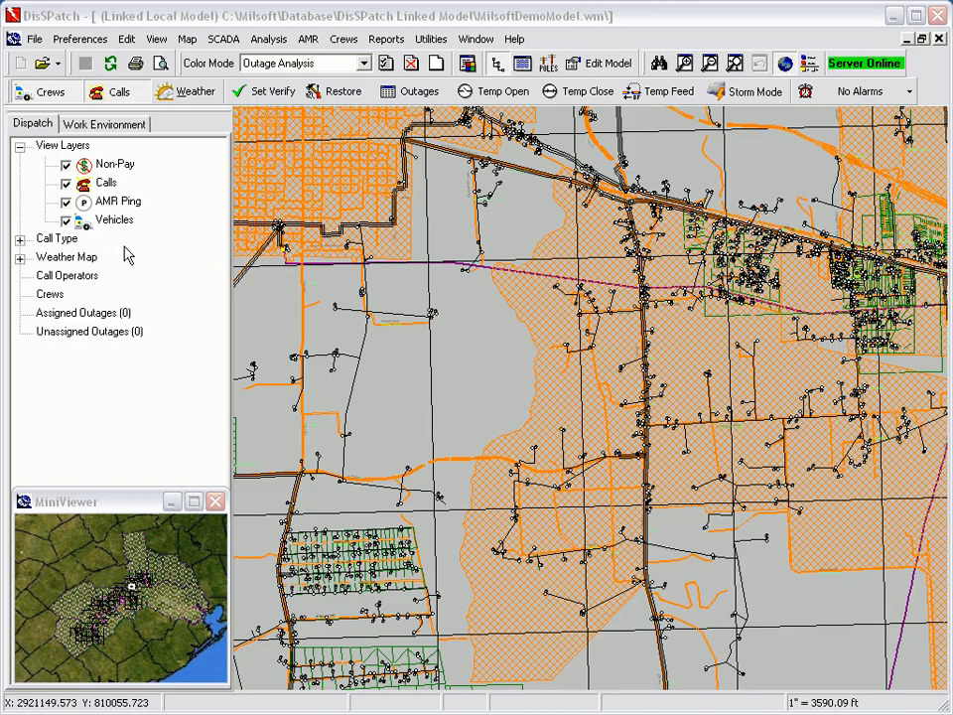
- Add a Survalent SCADA-OA MultiSpeak interface for SCADA_OASoap, test the connection, and save it
click(92, 44)
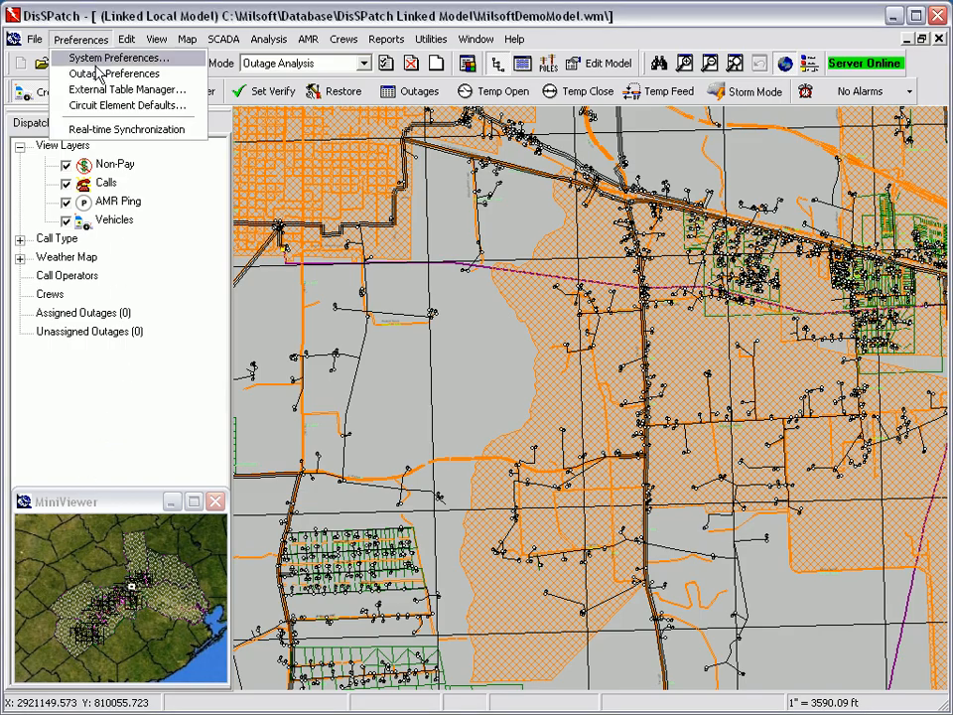
click(113, 74)
click(544, 177)
click(274, 368)
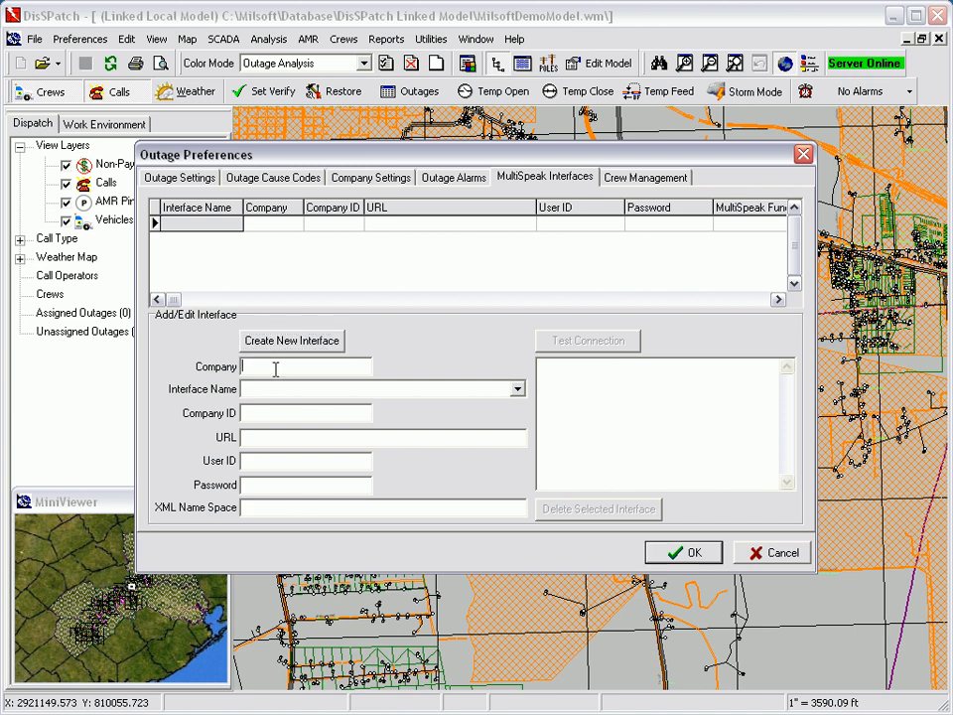
text(Survalent)
click(553, 341)
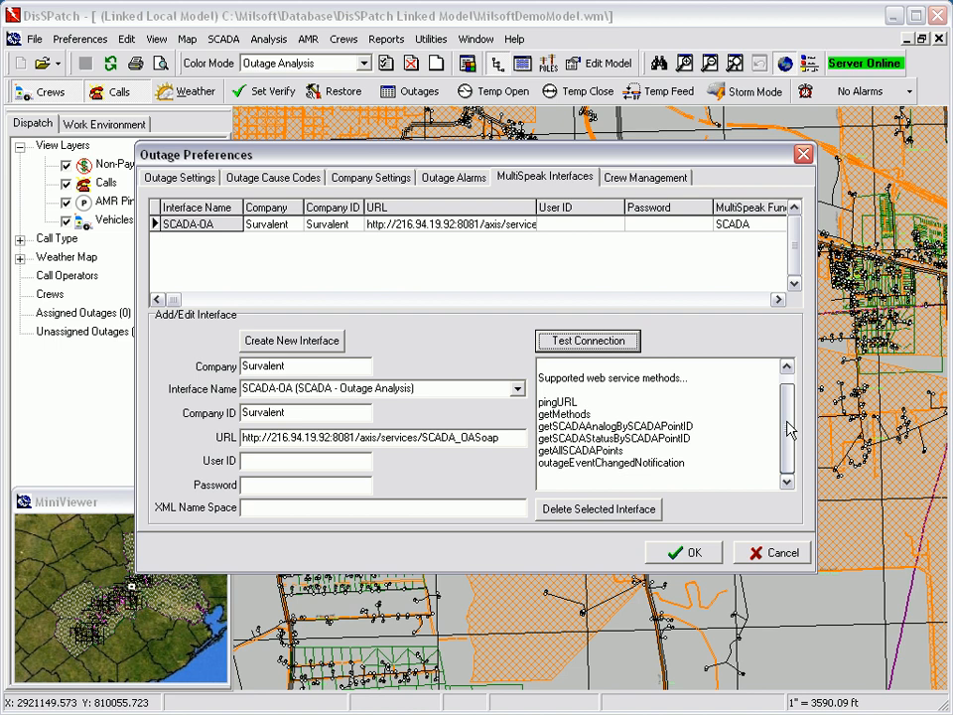
click(699, 553)
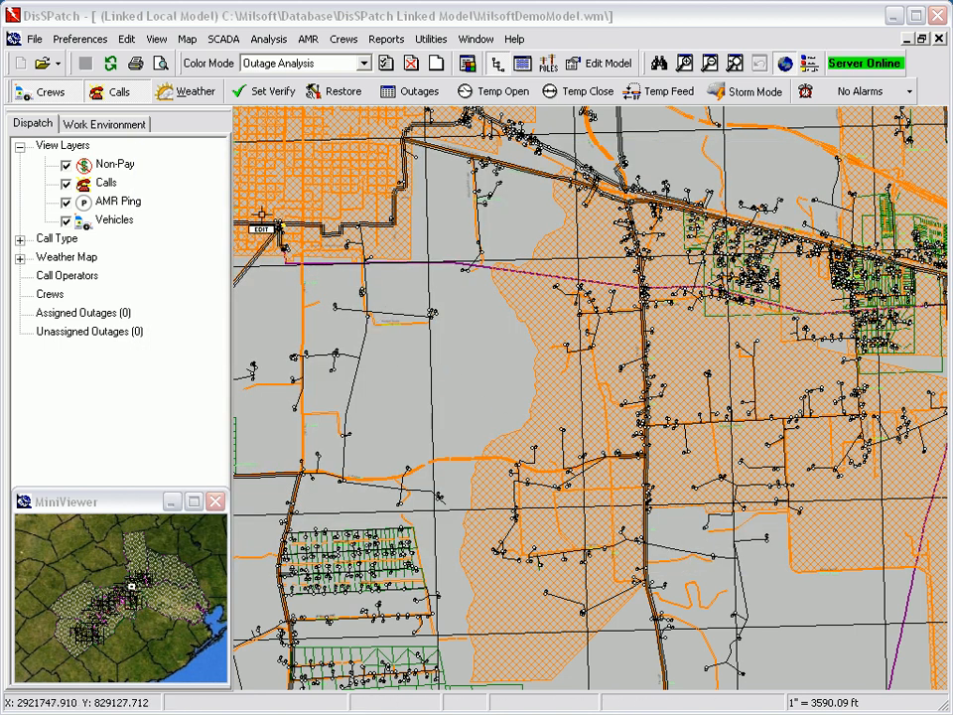
- Zoom to the upper-left substation and open device 90802 in the Circuit Element Editor
drag(248, 204, 260, 271)
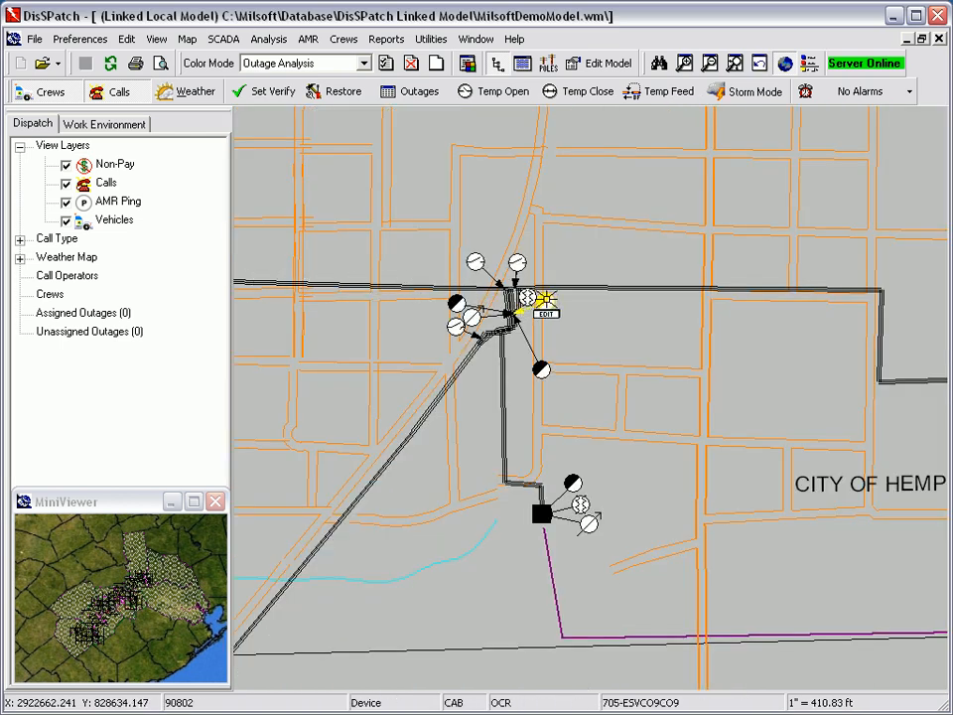
click(545, 299)
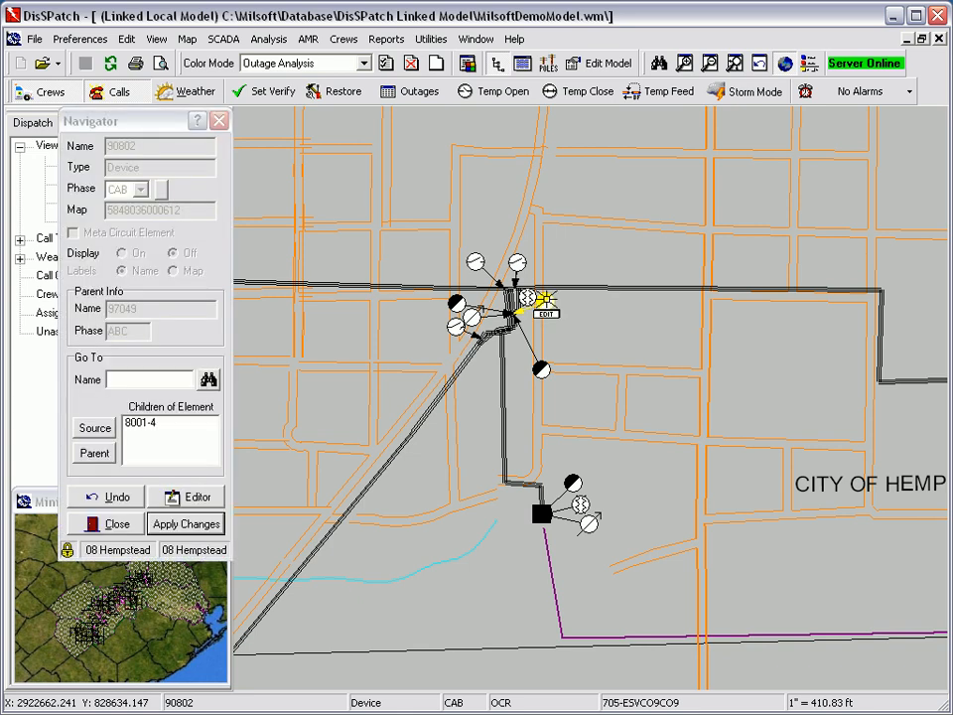
click(197, 496)
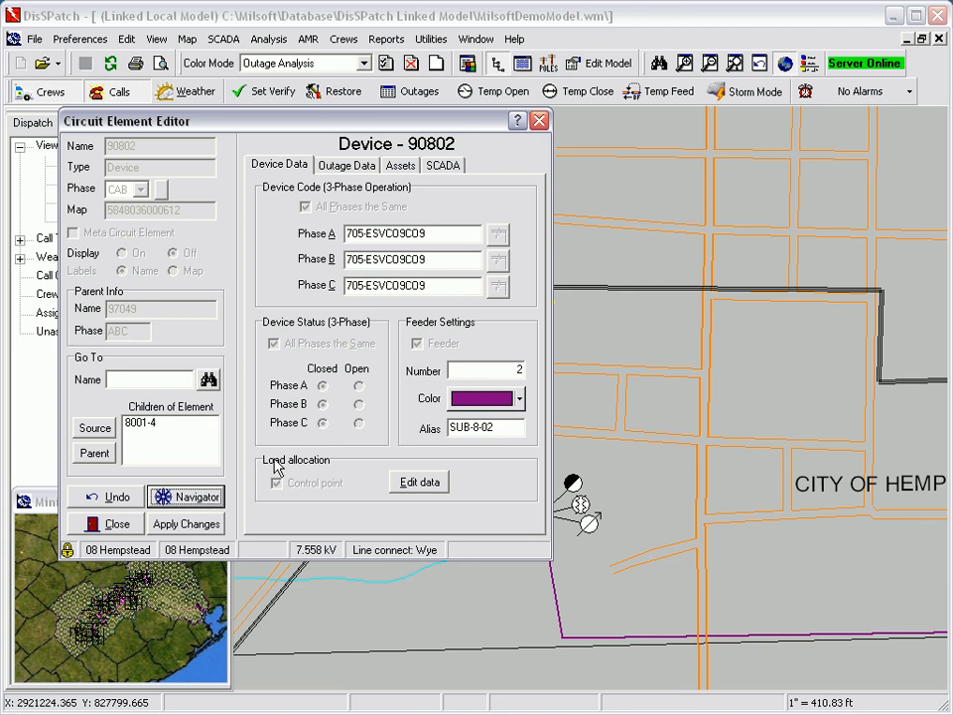
- Show device 90802's SCADA General Analogs beside the Real-time SCADA Points viewer
click(444, 169)
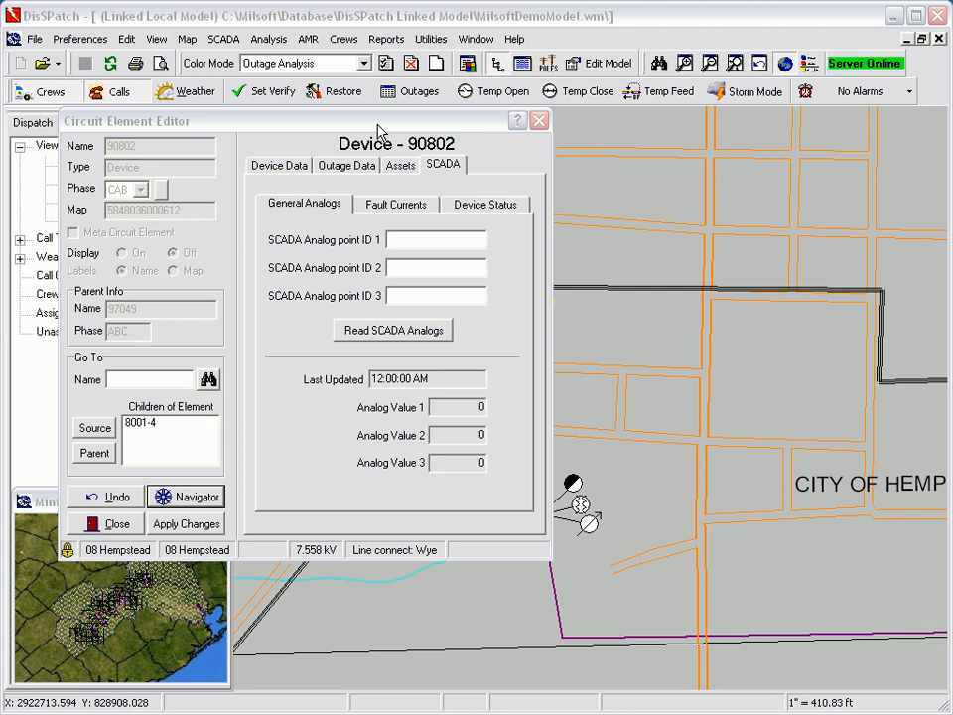
click(225, 40)
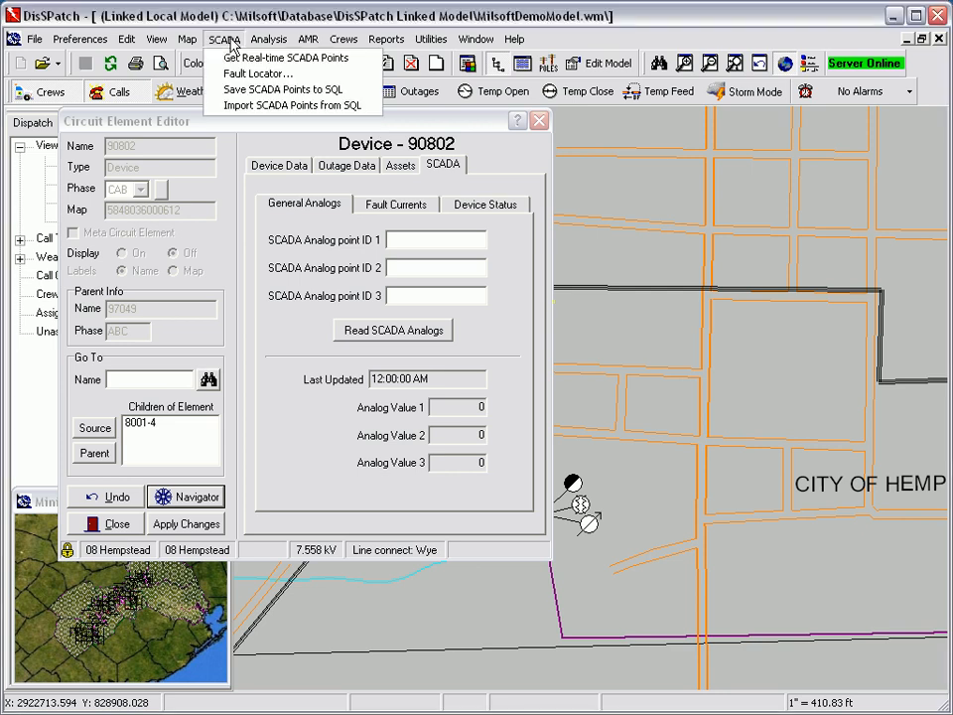
click(361, 59)
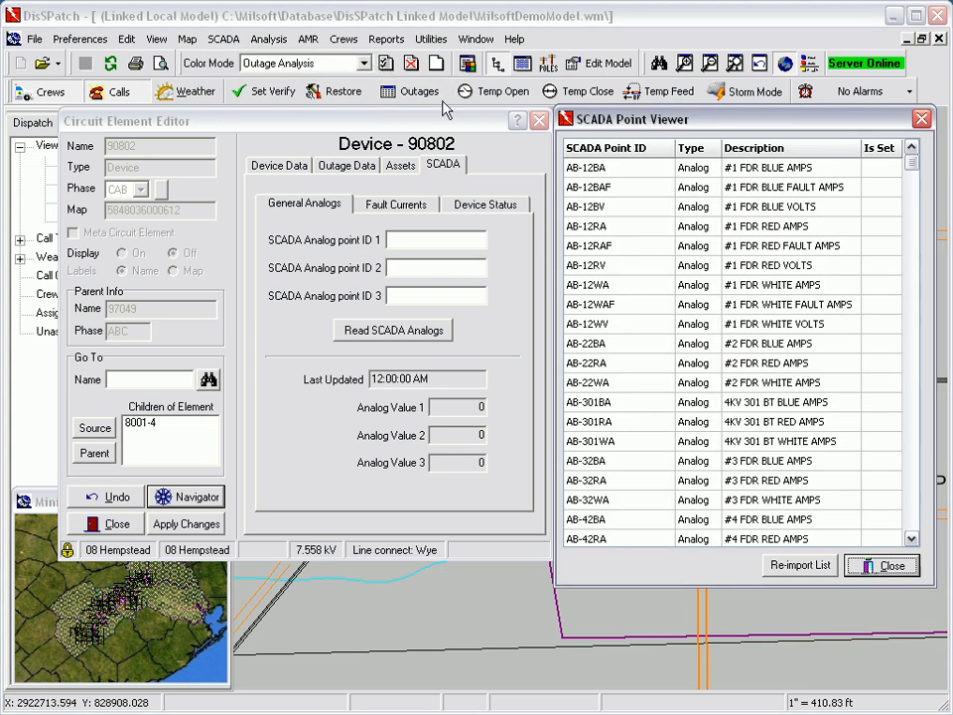
- Assign analog point IDs 1–3 to AB-12BA, AB-12RA, AB-12WA and read 95, 96, 100 amps
click(606, 171)
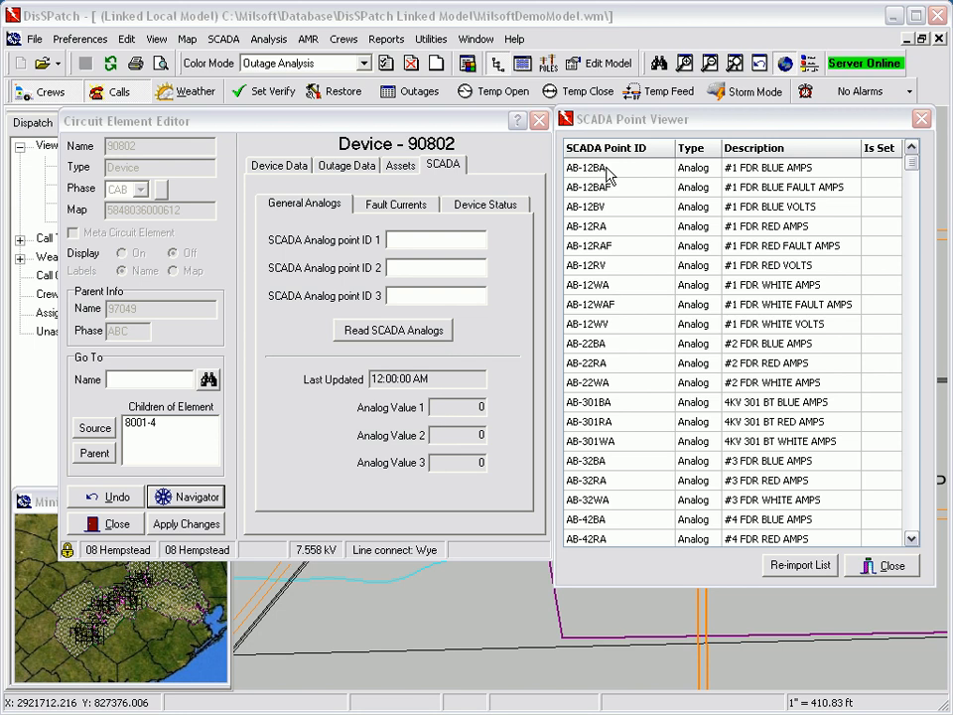
click(607, 173)
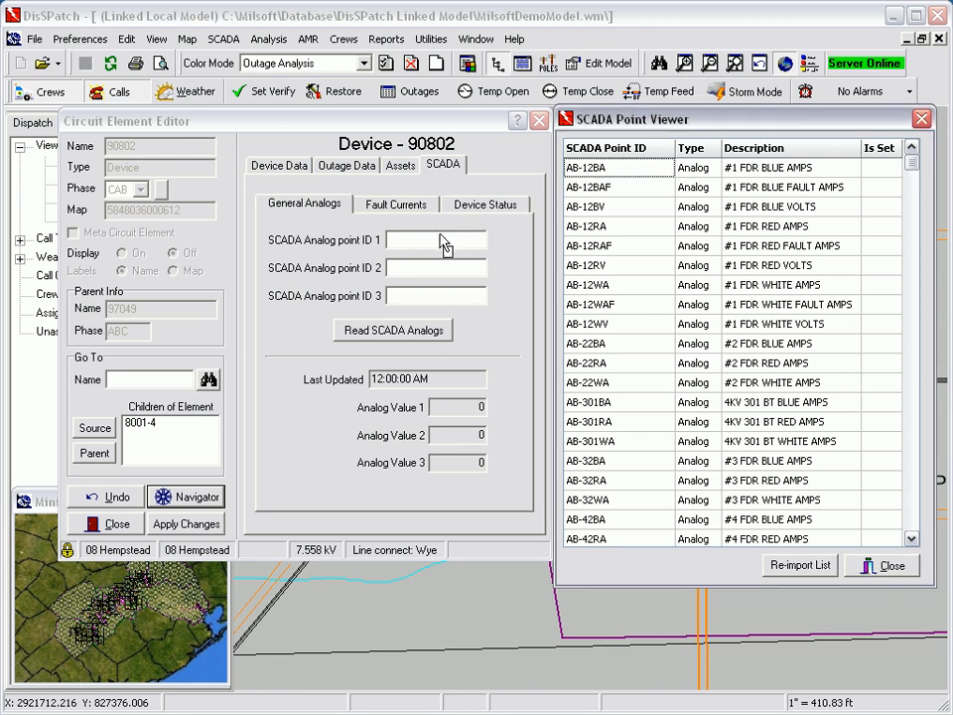
drag(444, 246, 440, 234)
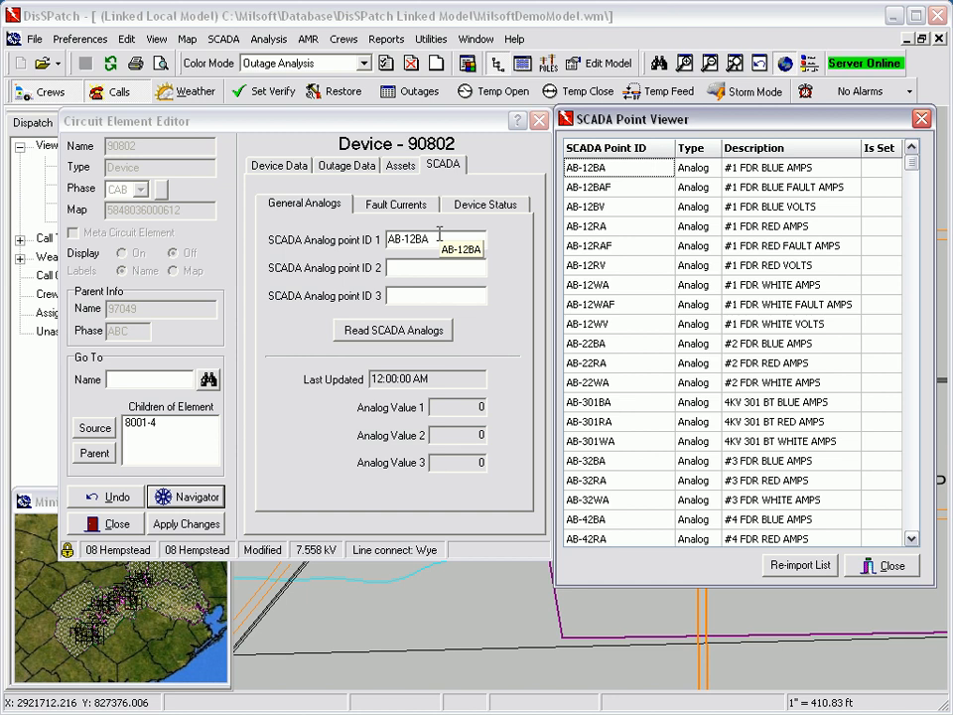
click(654, 228)
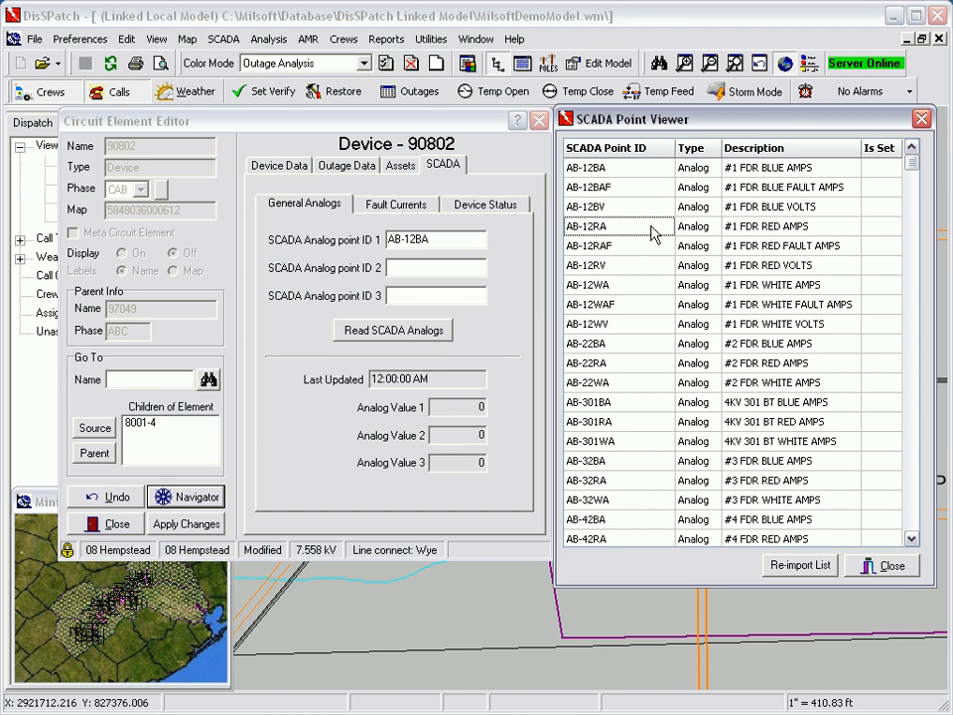
click(471, 270)
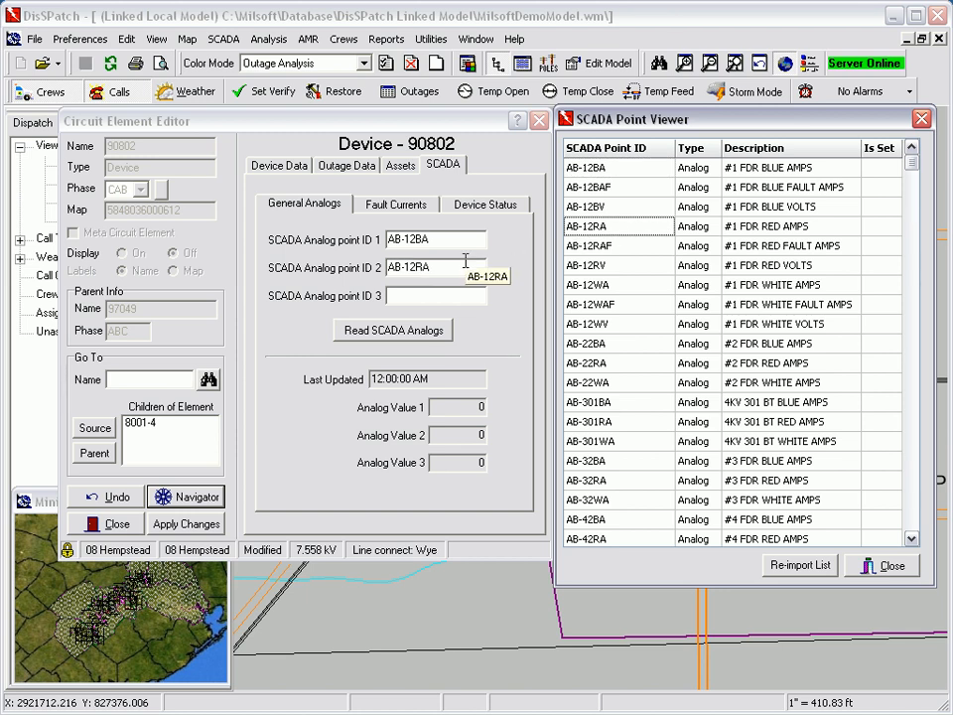
click(610, 286)
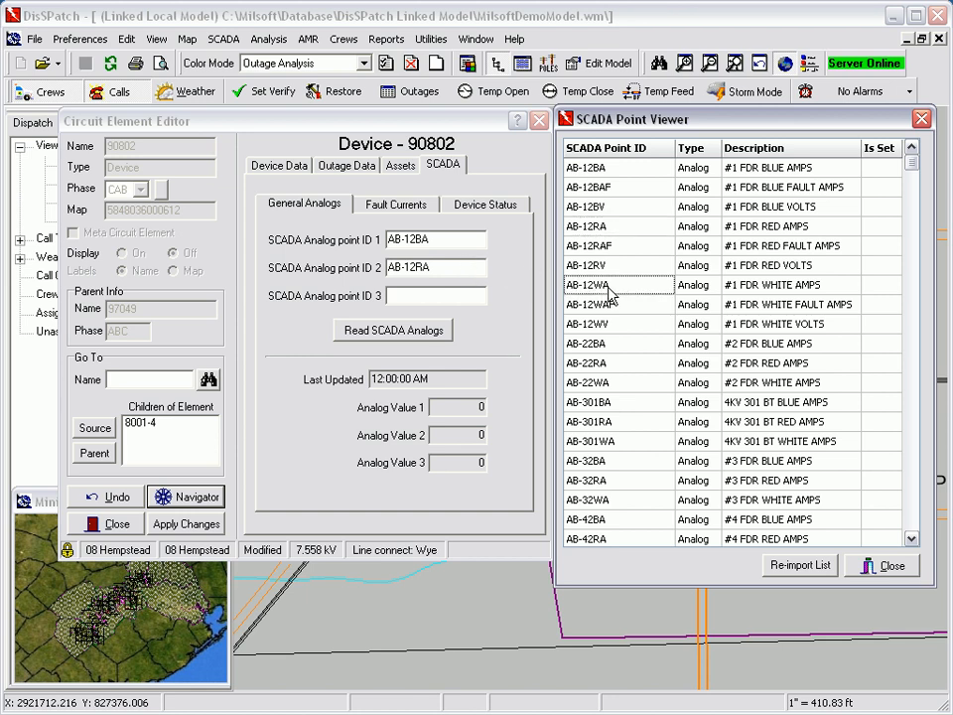
click(459, 294)
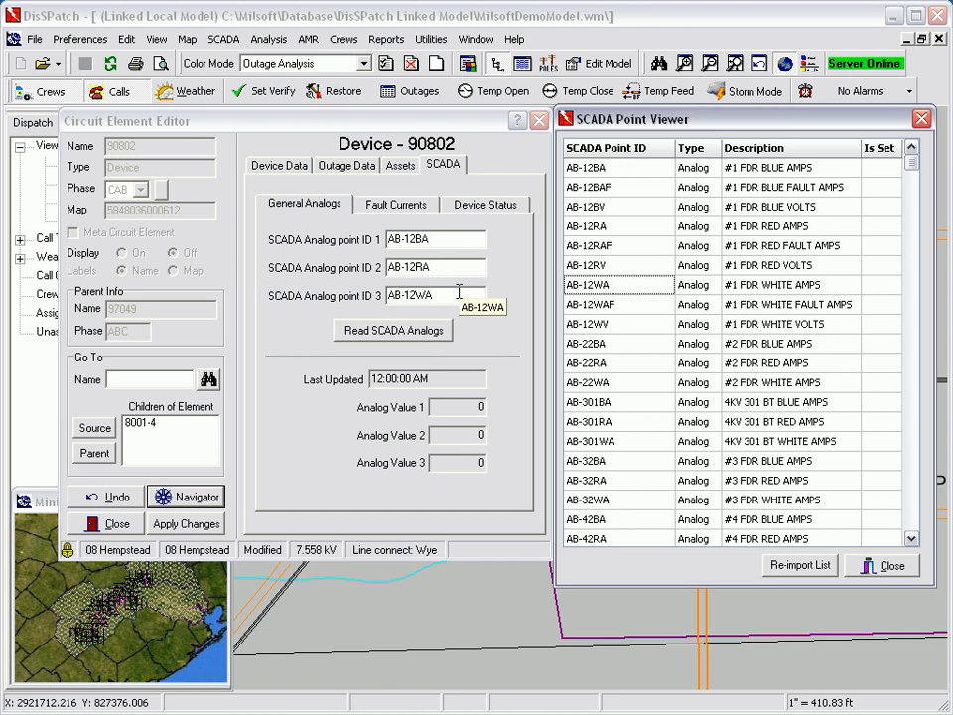
click(397, 334)
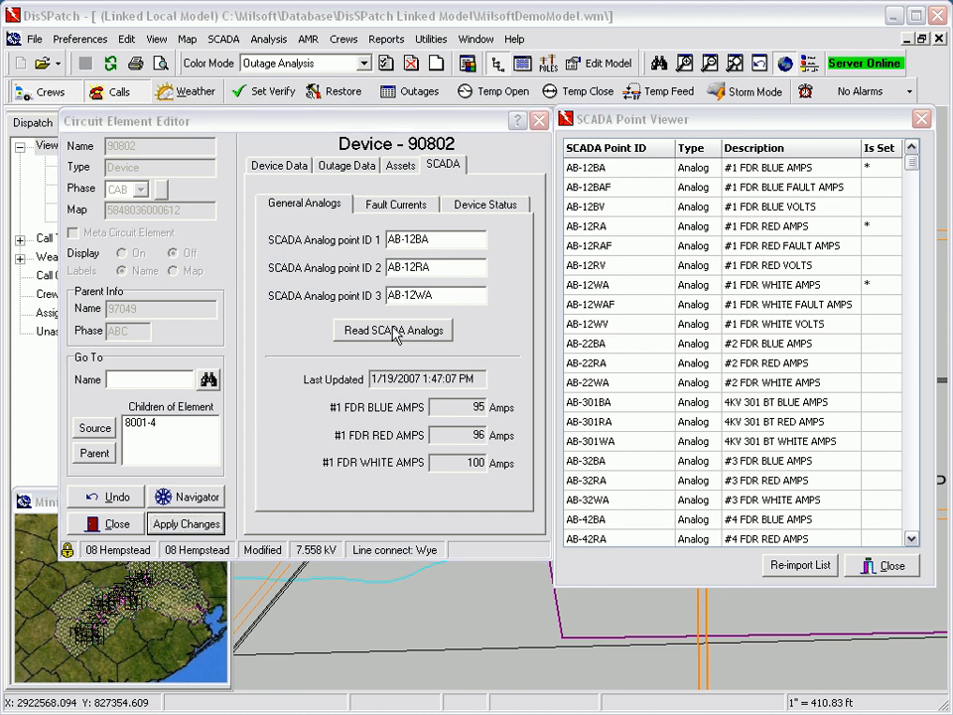
click(397, 208)
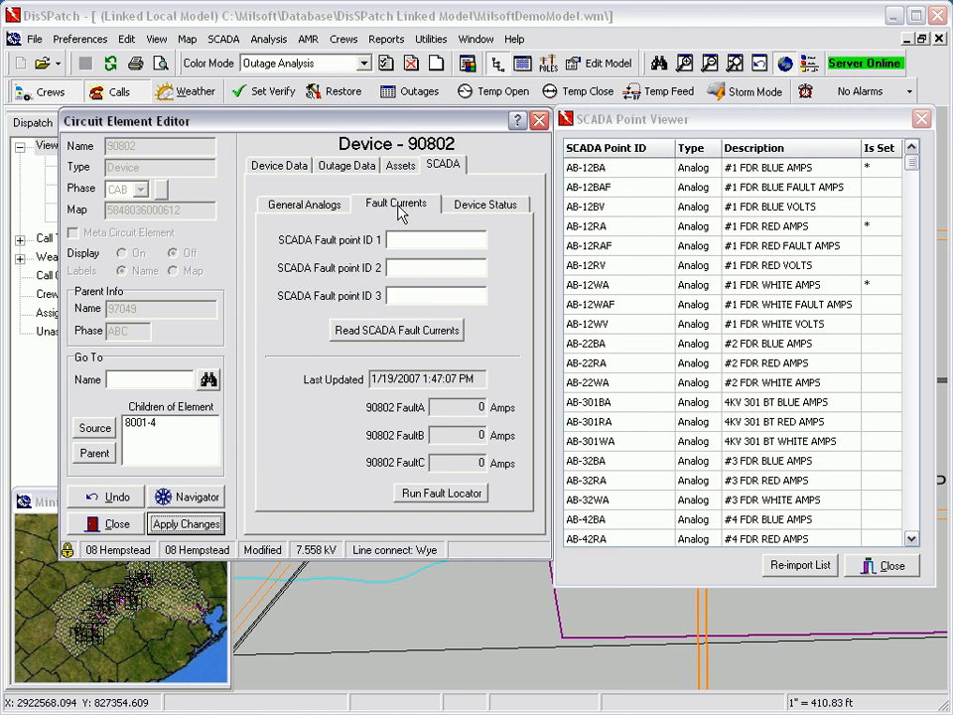
- Assign fault point IDs 1–3 to AB-12BAF, AB-12RAF and AB-12WAF
click(644, 191)
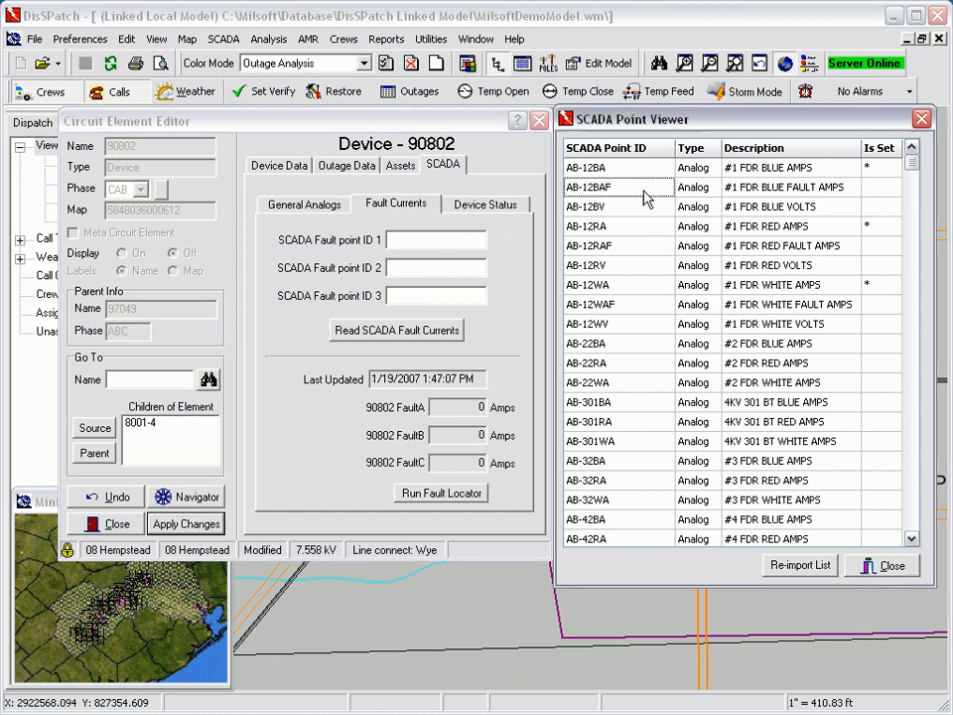
drag(477, 246, 437, 240)
drag(619, 245, 437, 267)
drag(599, 312, 423, 298)
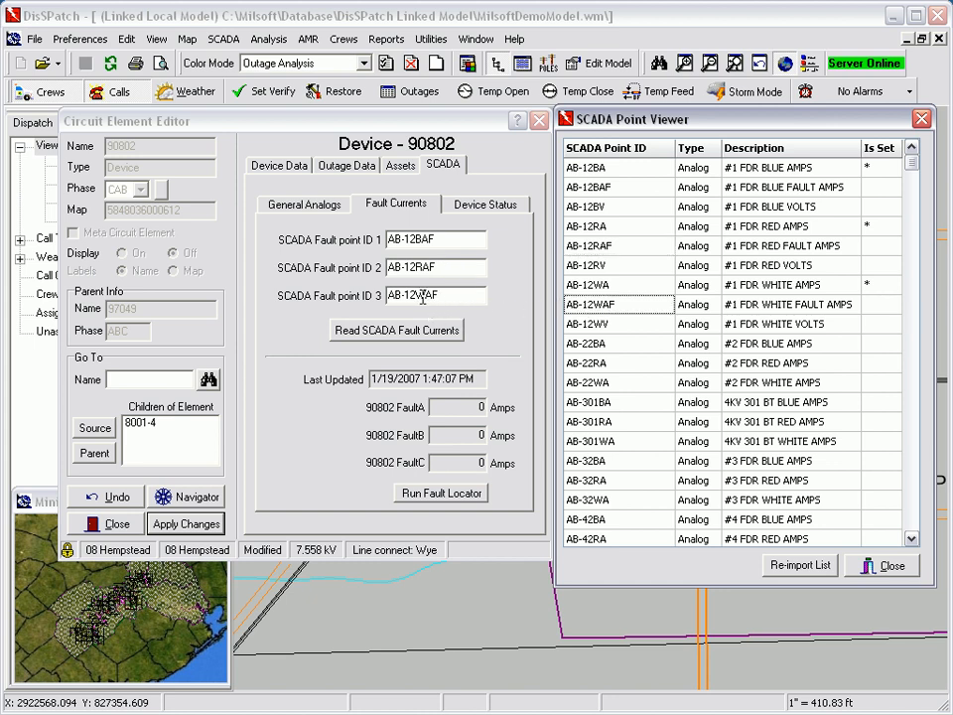
click(485, 204)
drag(911, 538, 911, 539)
click(911, 539)
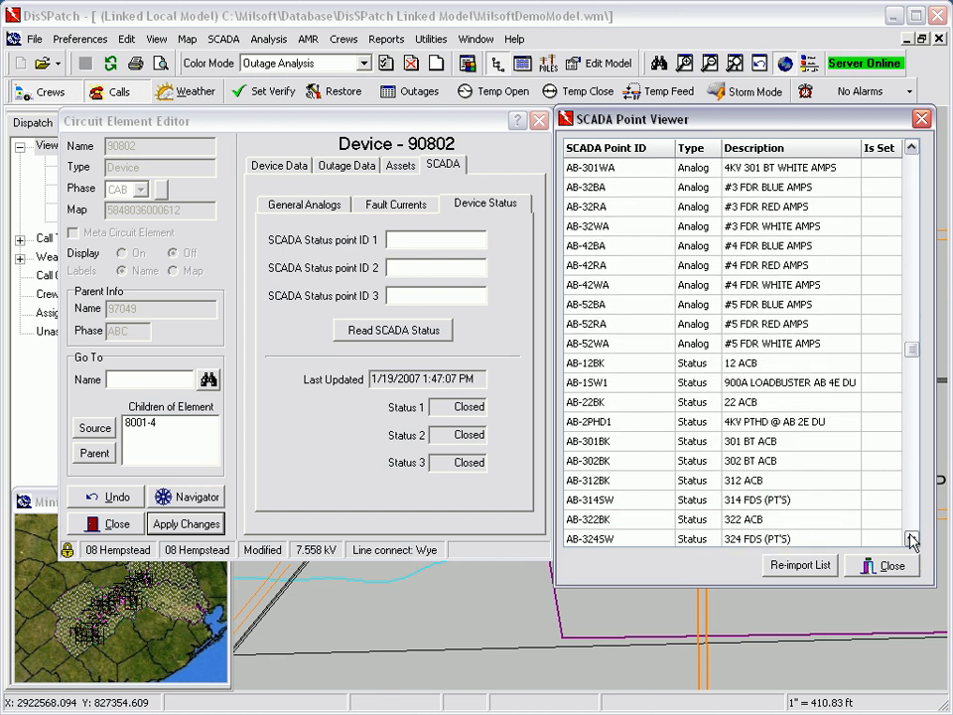
click(632, 368)
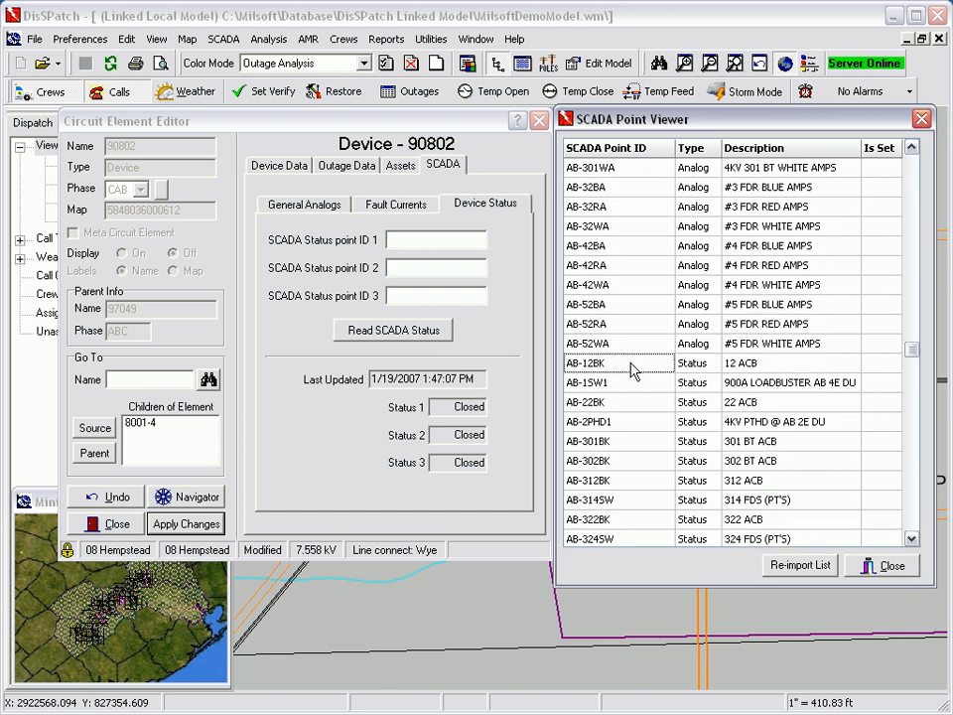